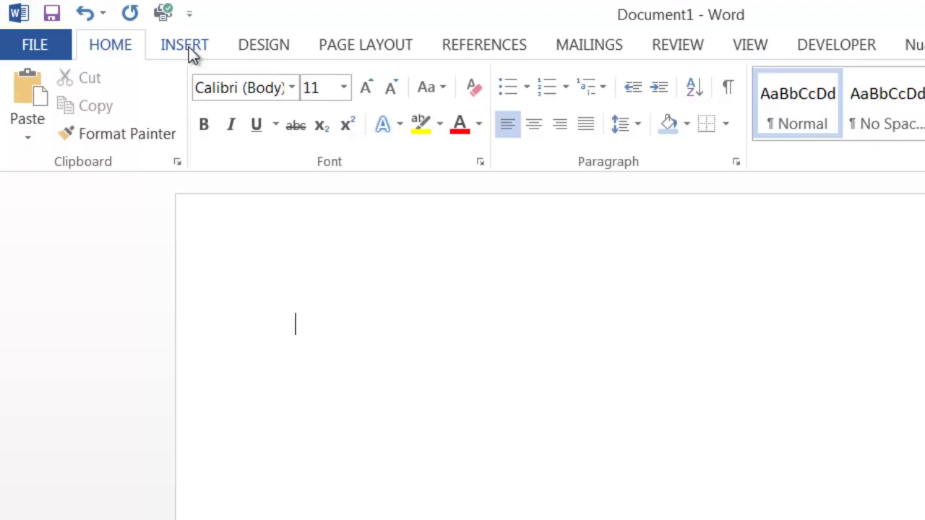
- Insert a table with 2 columns and 30 rows using the Insert Table dialog
left_click(189, 47)
left_click(156, 126)
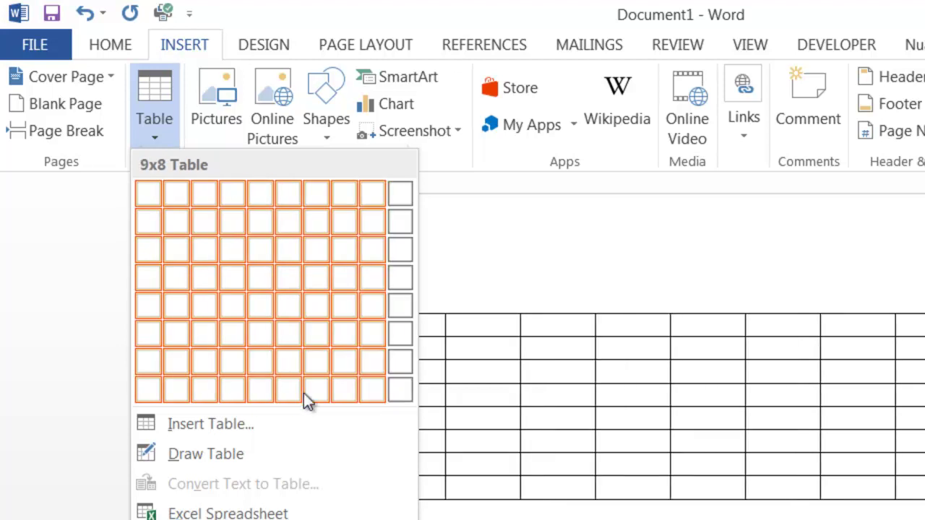
left_click(199, 424)
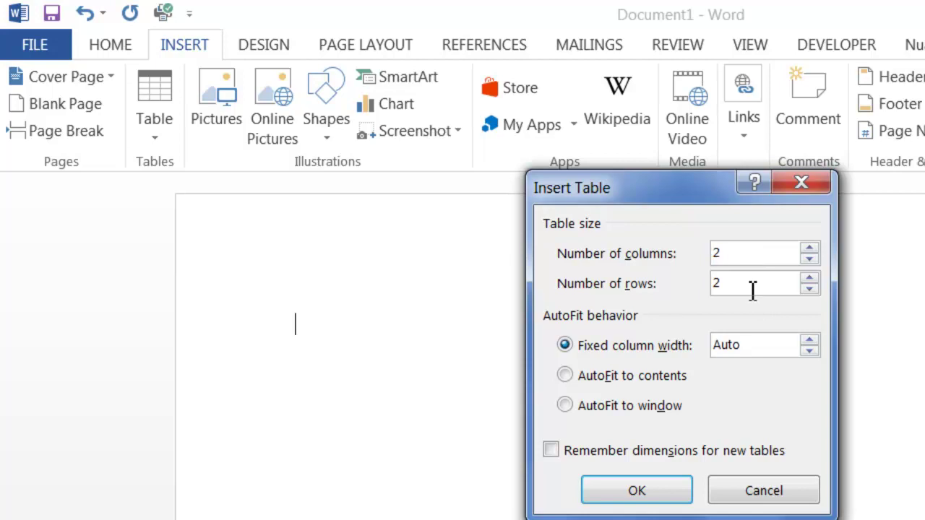
key("BackSpace")
type("30")
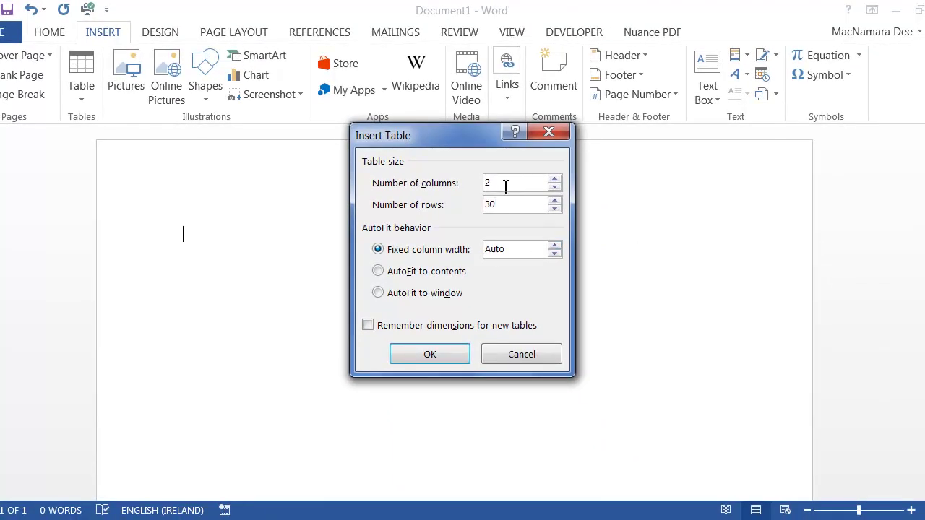
left_click(468, 353)
scroll(315, 303, "down", 5)
scroll(322, 303, "up", 5)
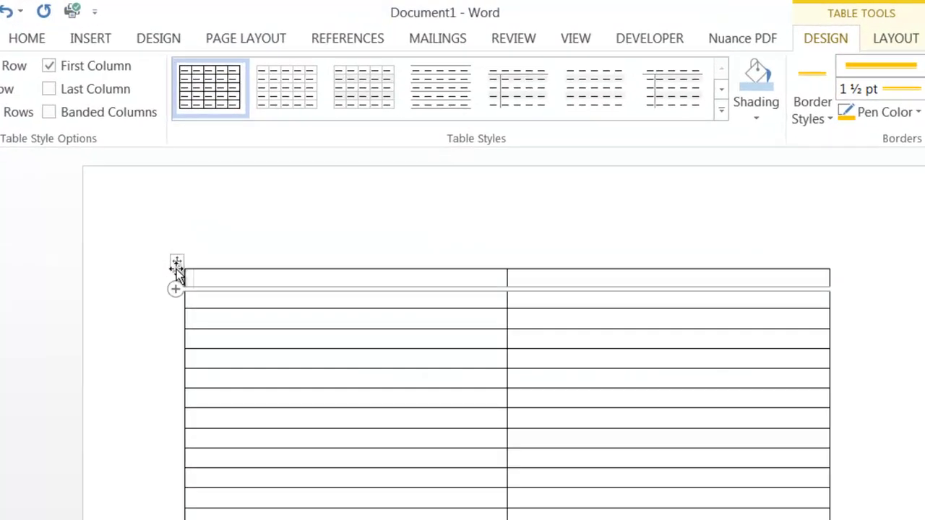
- Apply the gold grid table style with a solid header row and banded rows to the whole table
left_click(177, 262)
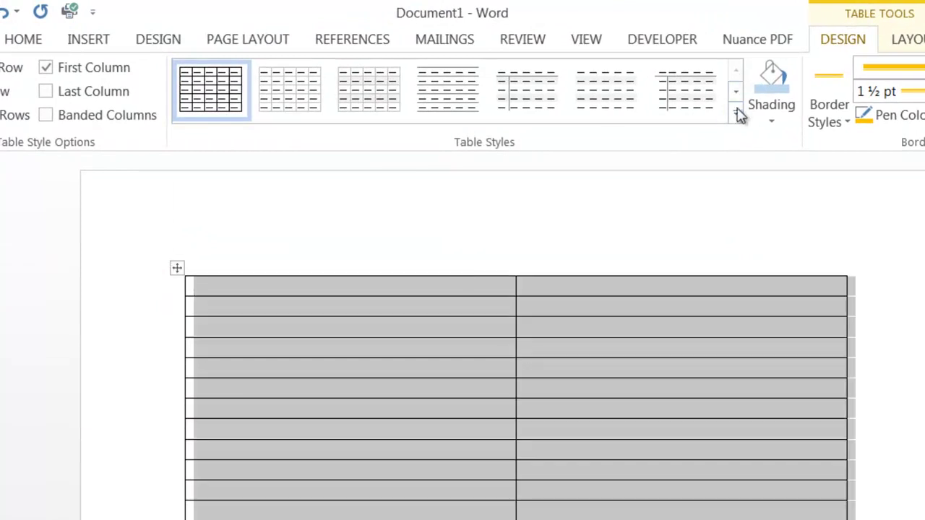
left_click(737, 114)
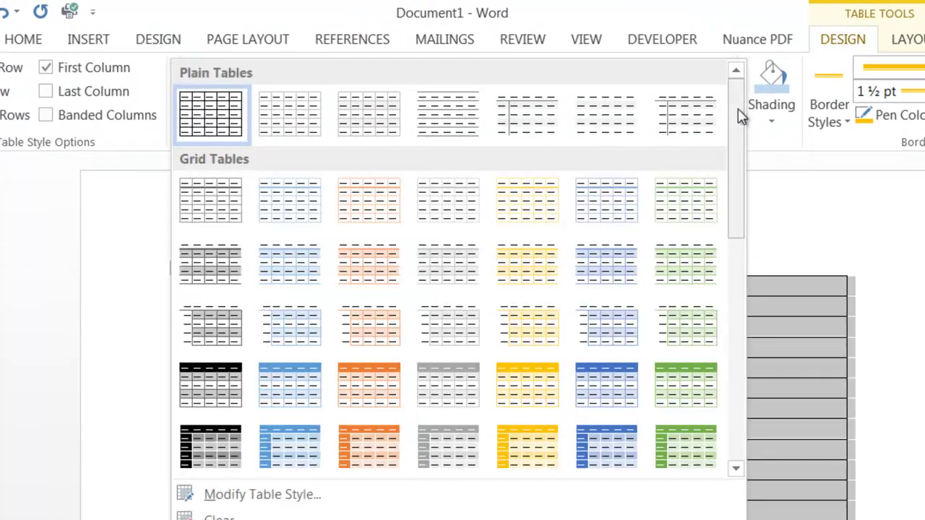
left_click(534, 386)
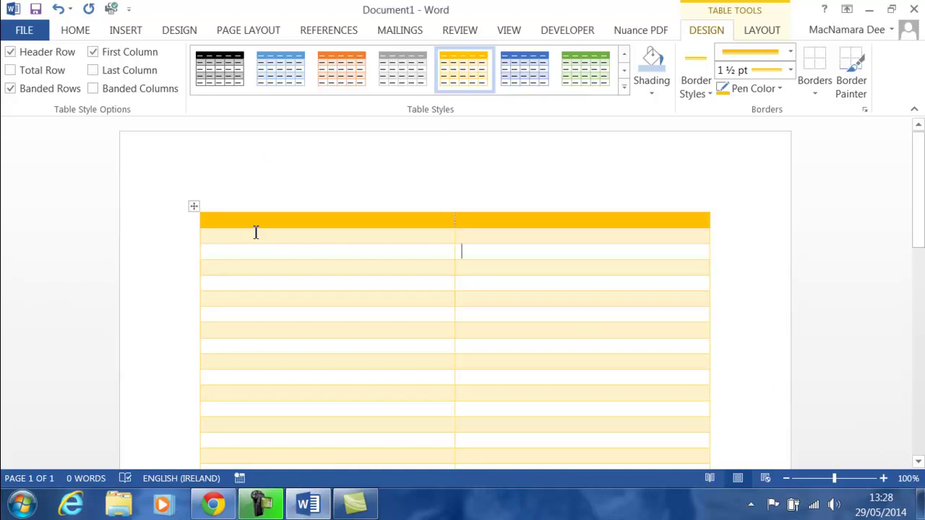
- Change the whole table to the matching green grid style with a solid header row
left_click(190, 209)
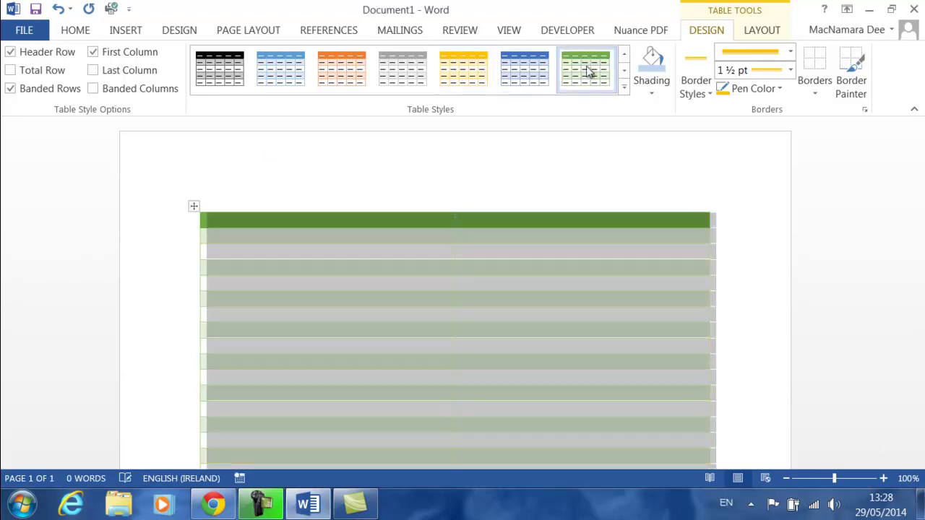
left_click(578, 80)
left_click(355, 244)
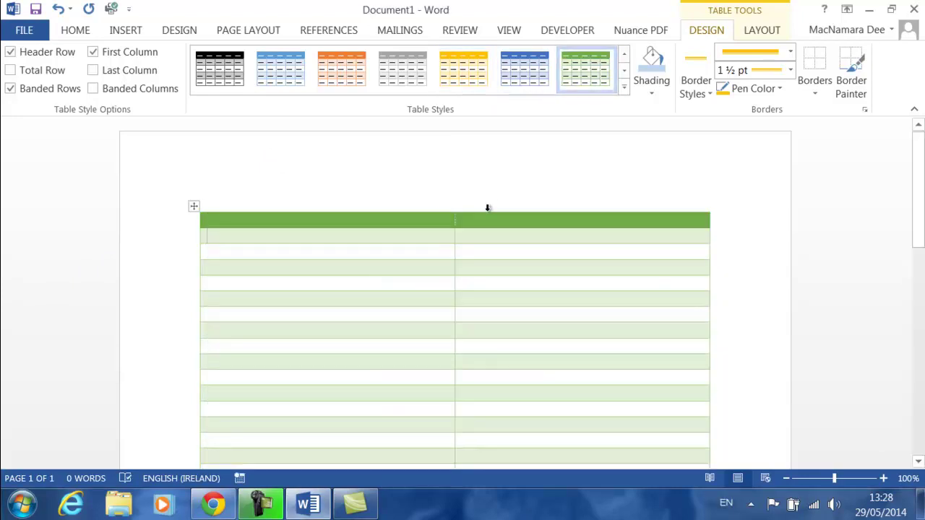
- Apply the light grey banded table style without vertical lines from further down the style gallery
left_click(624, 89)
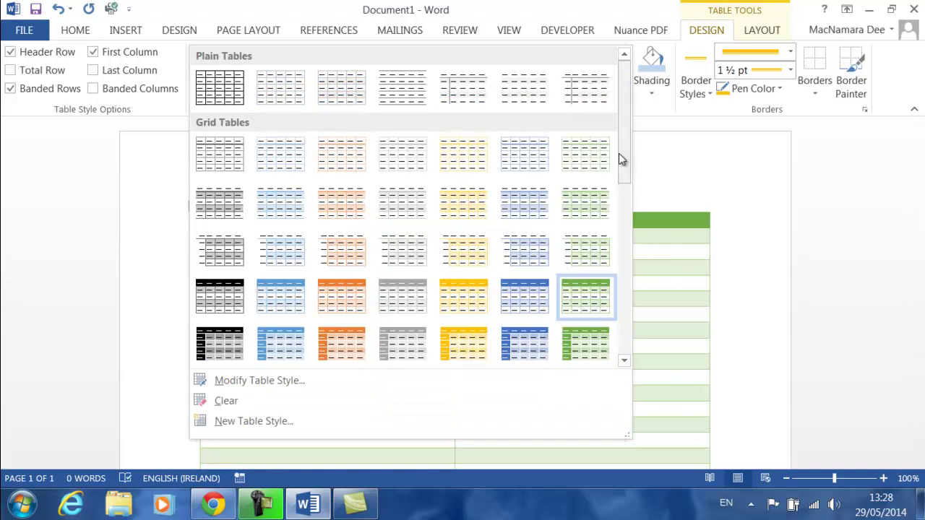
left_click_drag(620, 159, 626, 261)
left_click(419, 264)
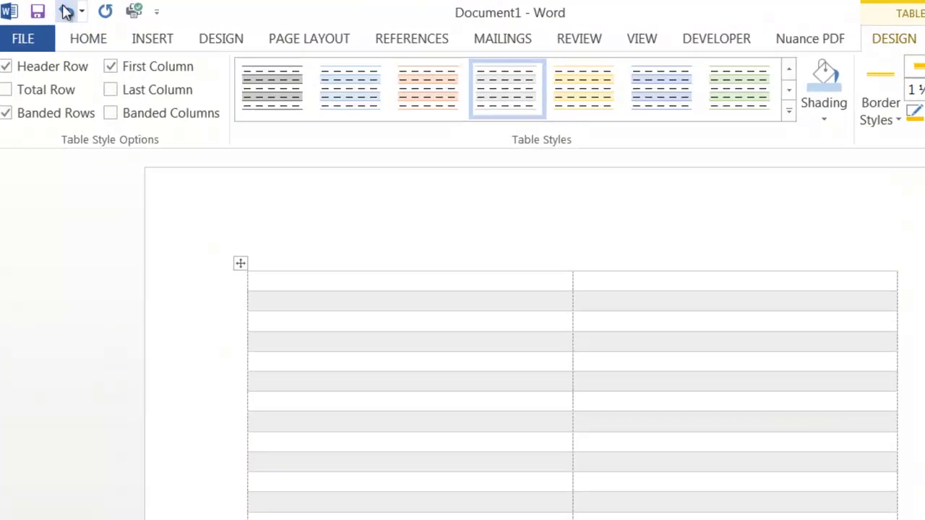
- Undo the grey, green and gold table style changes and deselect the table
left_click(58, 8)
left_click(57, 8)
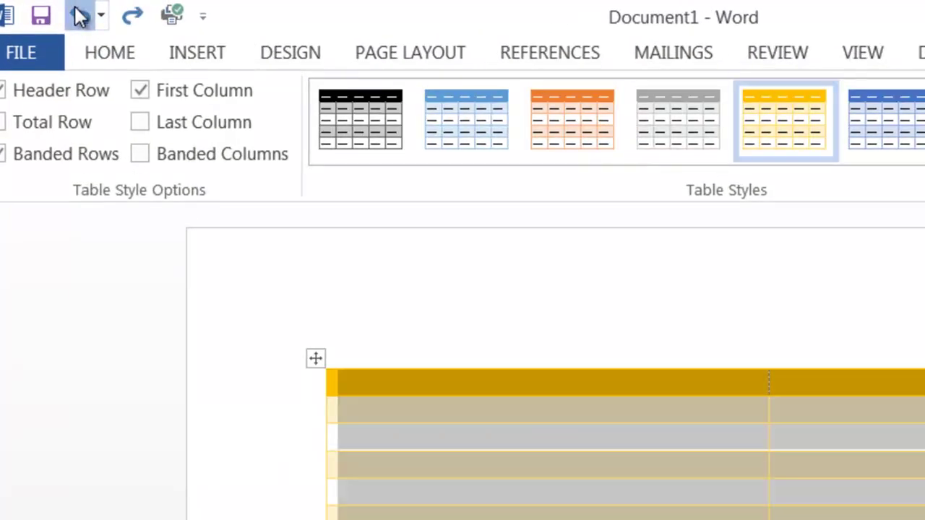
left_click(79, 16)
left_click(375, 376)
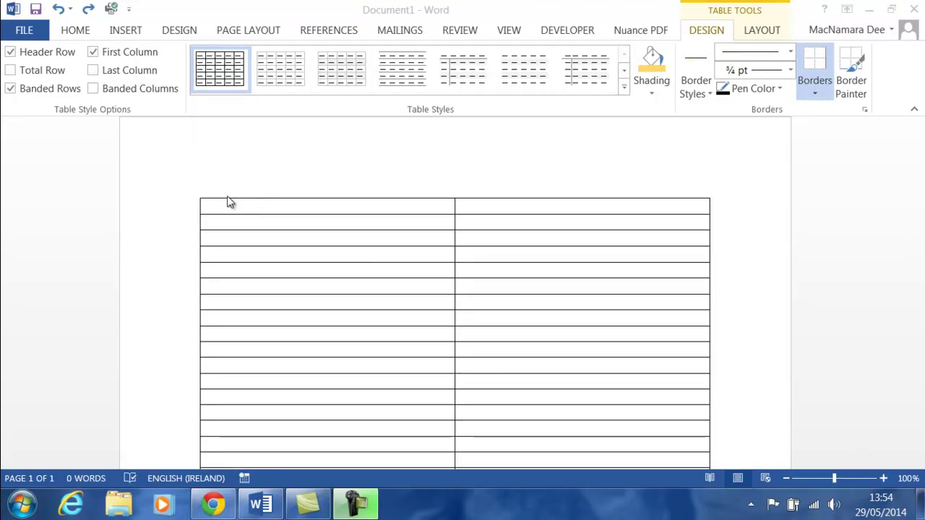
- Shade the first three table rows with a light green theme colour
left_click_drag(170, 212, 173, 235)
left_click(653, 92)
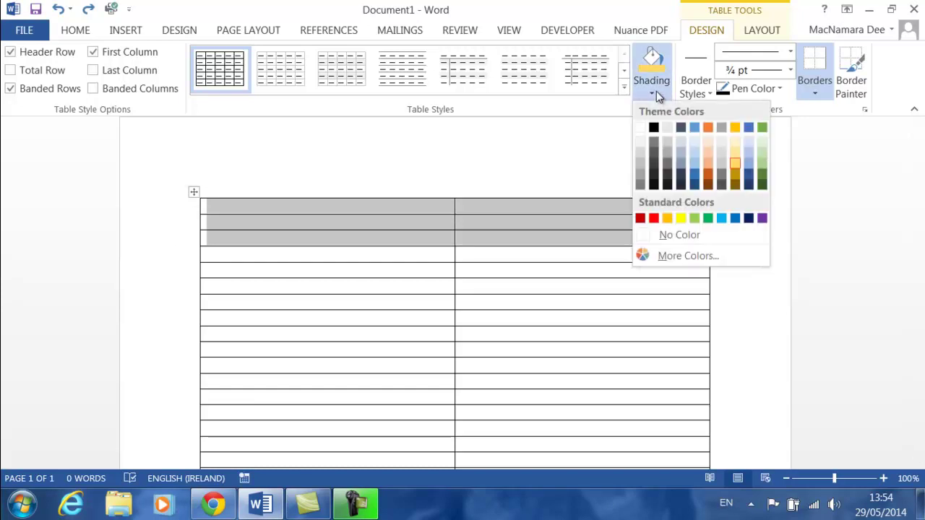
left_click(762, 151)
- Shade the last three table rows with the same light green, then deselect them and return to the table design tools
scroll(403, 241, "down", 6)
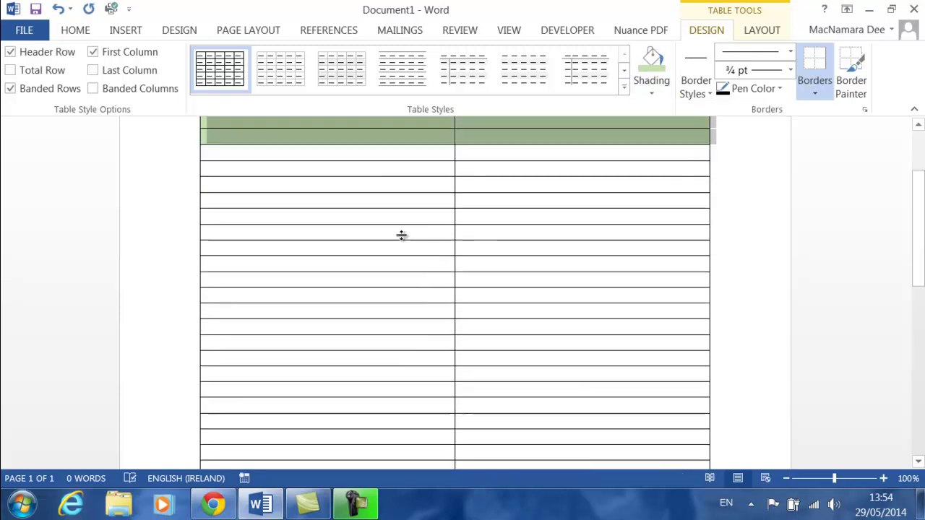
left_click_drag(172, 355, 174, 386)
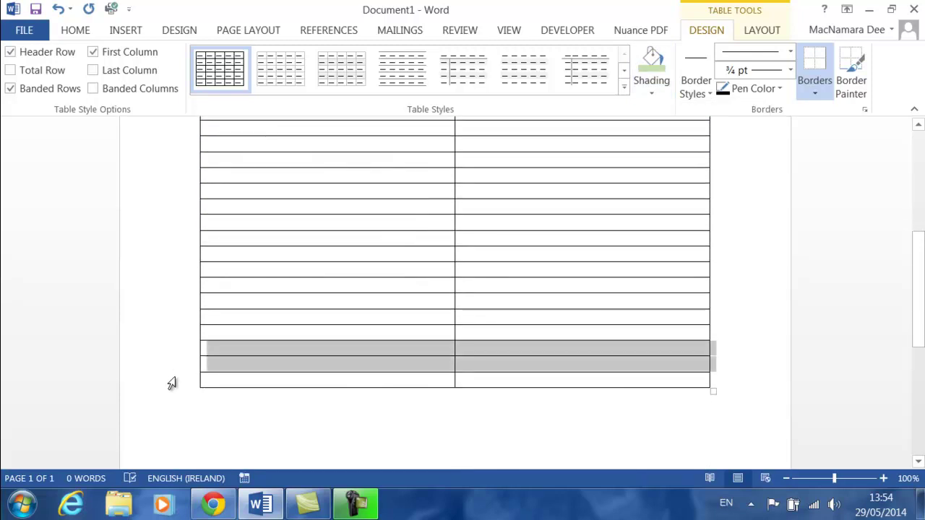
left_click(652, 61)
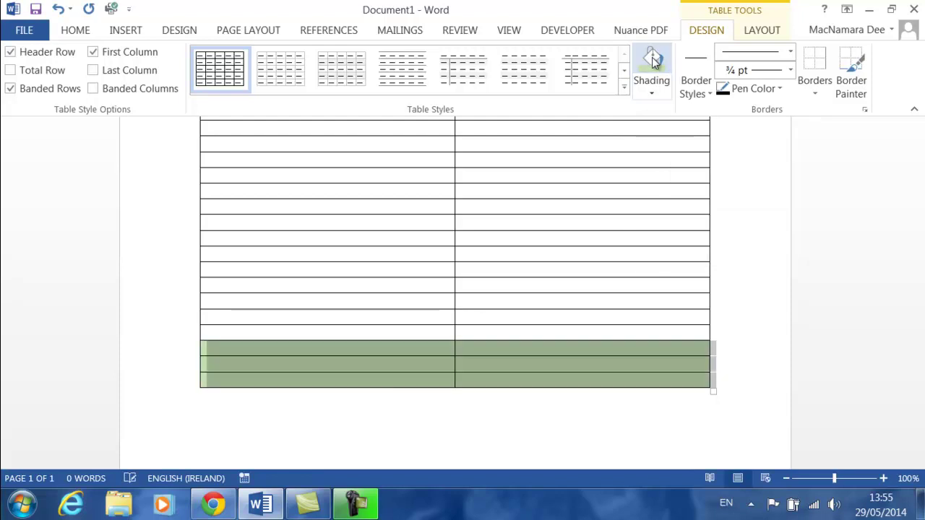
scroll(653, 61, "up", 2)
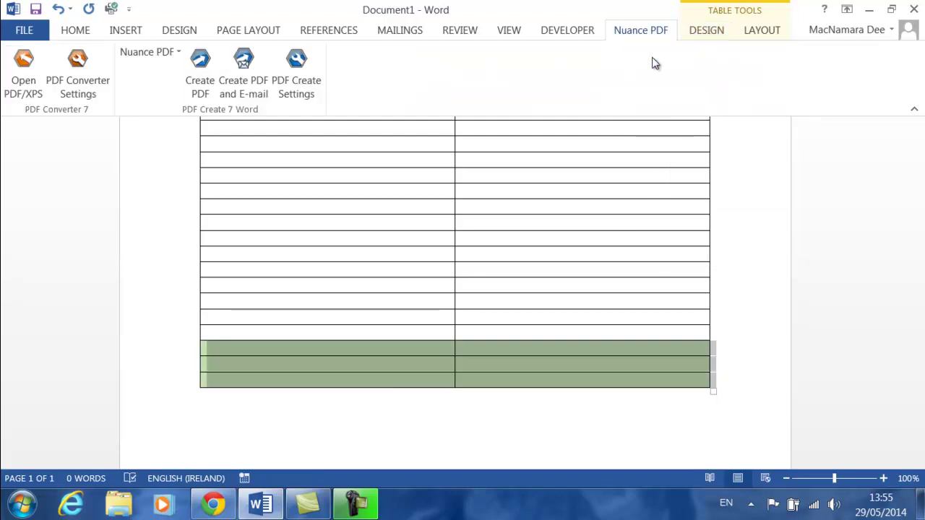
left_click(601, 207)
left_click(723, 34)
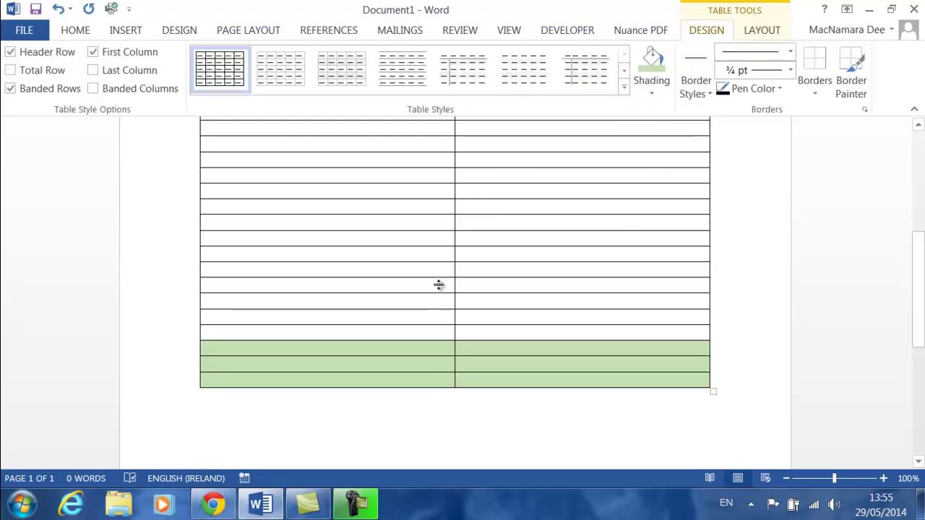
- Undo the green shading on the last three and first three table rows
scroll(434, 290, "up", 5)
scroll(435, 290, "up", 3)
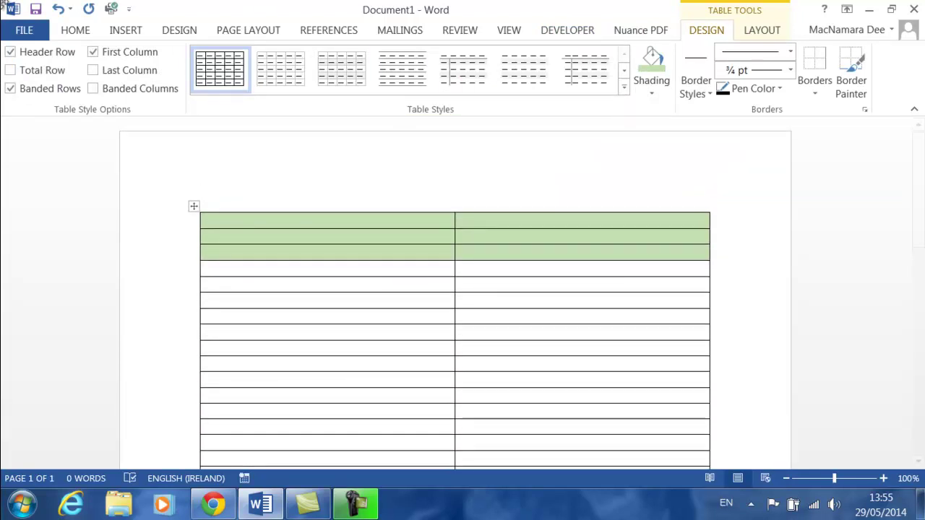
left_click(57, 10)
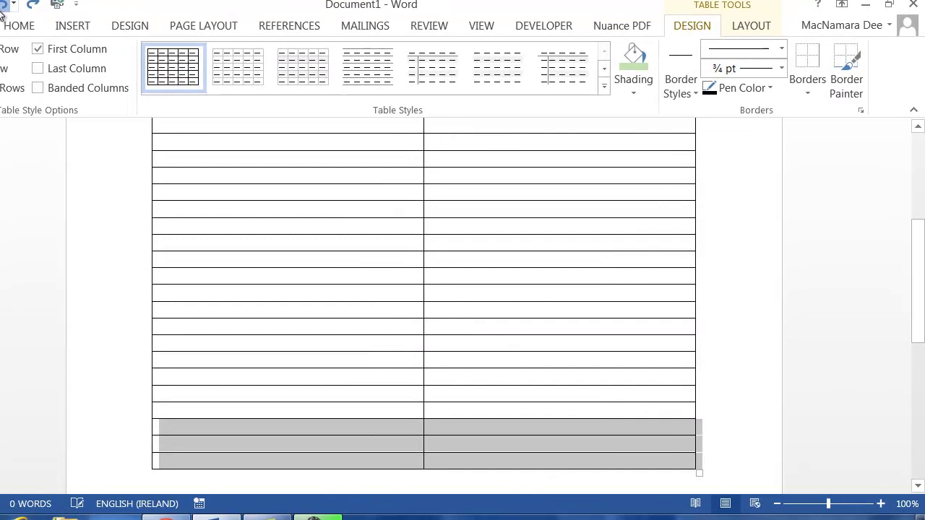
left_click(1, 10)
- Remove all borders from the first seven table rows
scroll(667, 399, "up", 3)
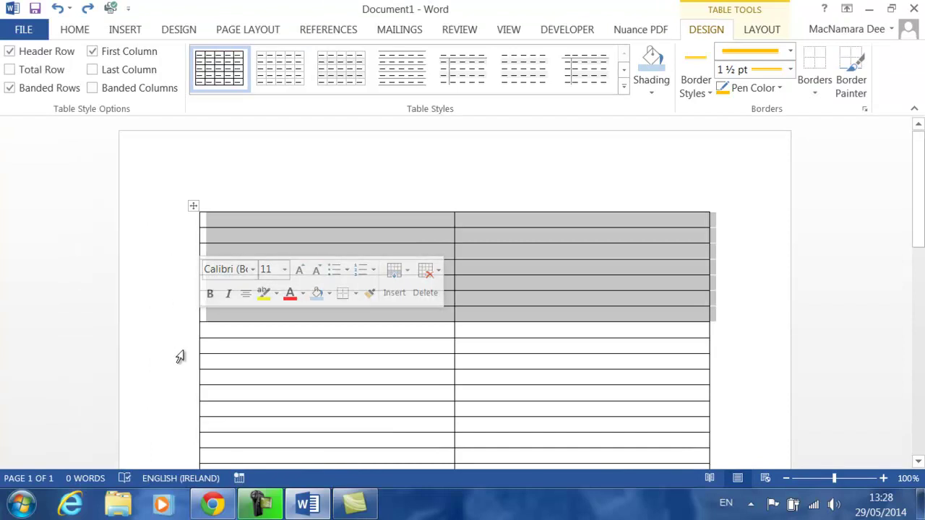
left_click(816, 94)
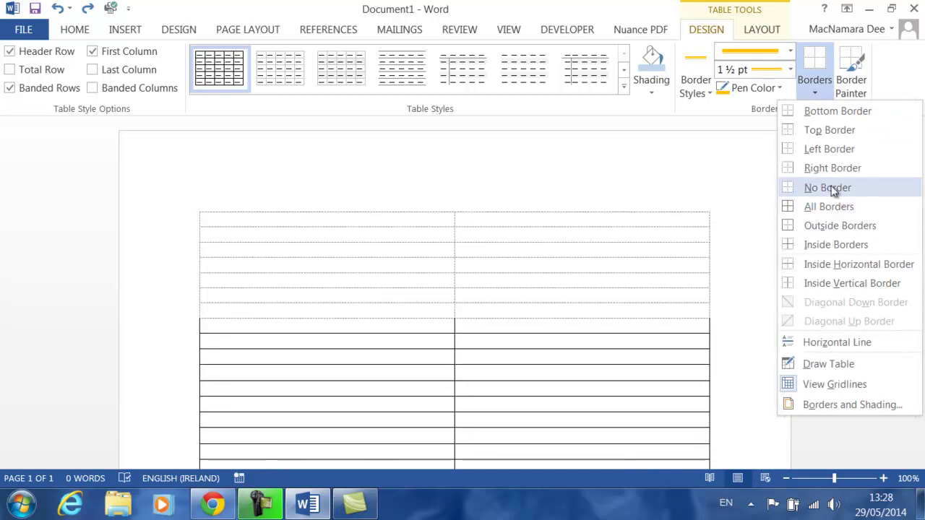
left_click(830, 188)
- Enter sample text in the table's first cell and view the page in print preview
left_click(318, 224)
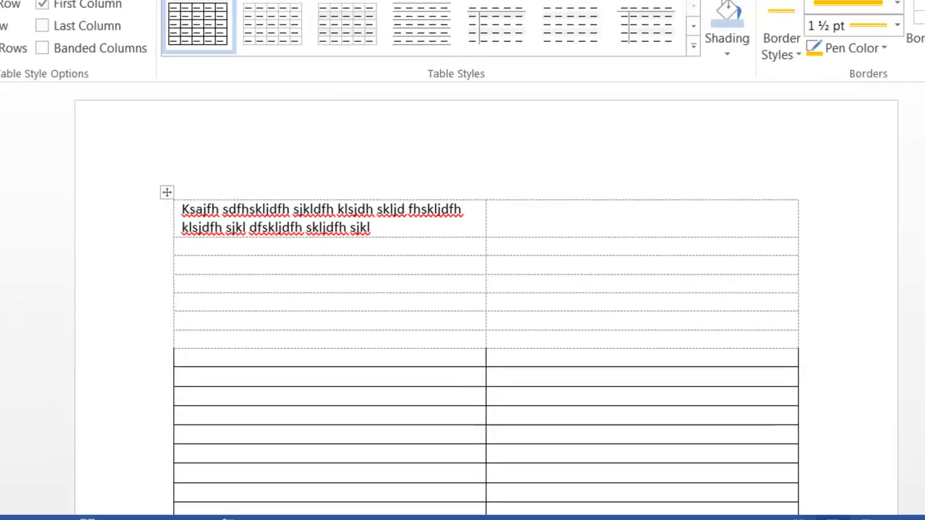
left_click(36, 34)
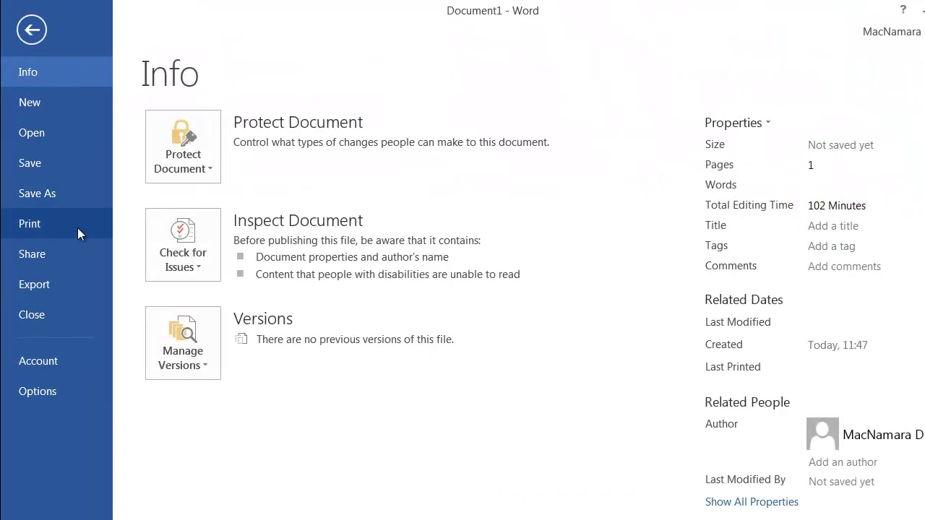
left_click(77, 228)
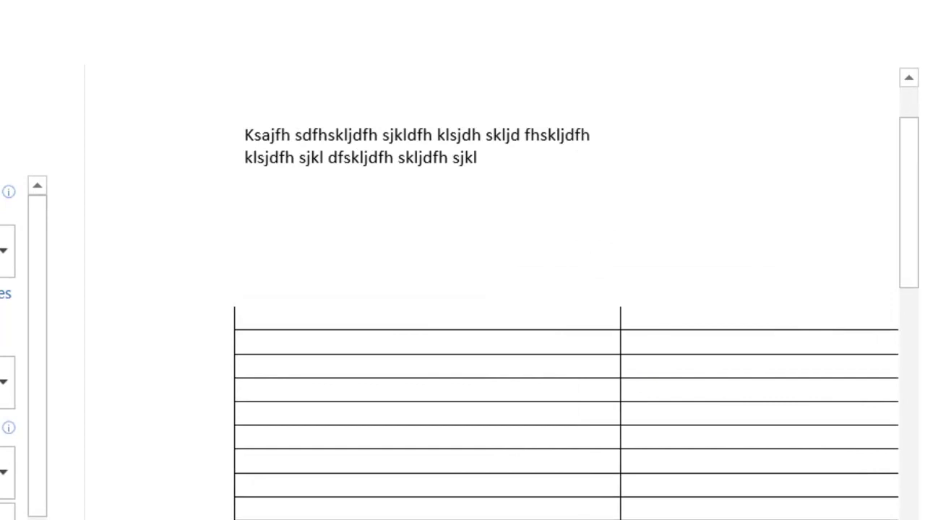
- Leave the print preview and delete the sample text from the table's first cell
key("Escape")
triple_click(274, 246)
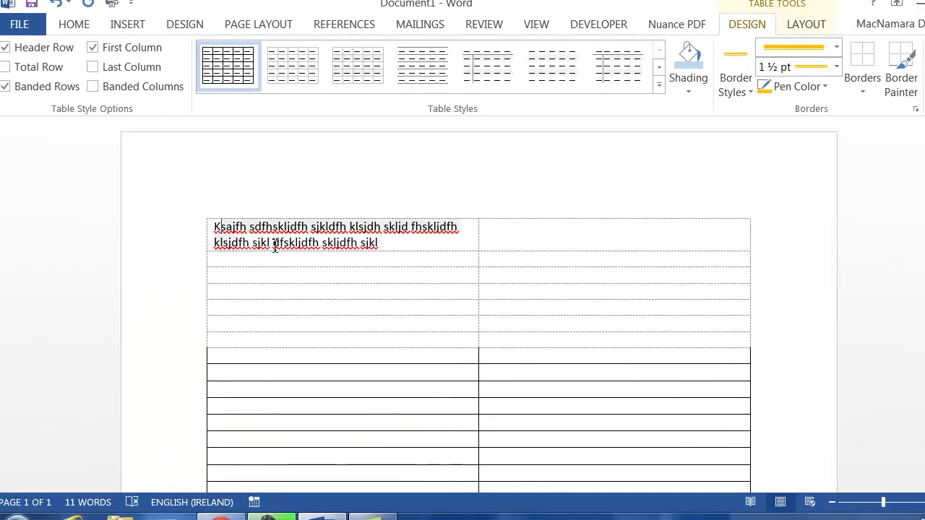
key("Delete")
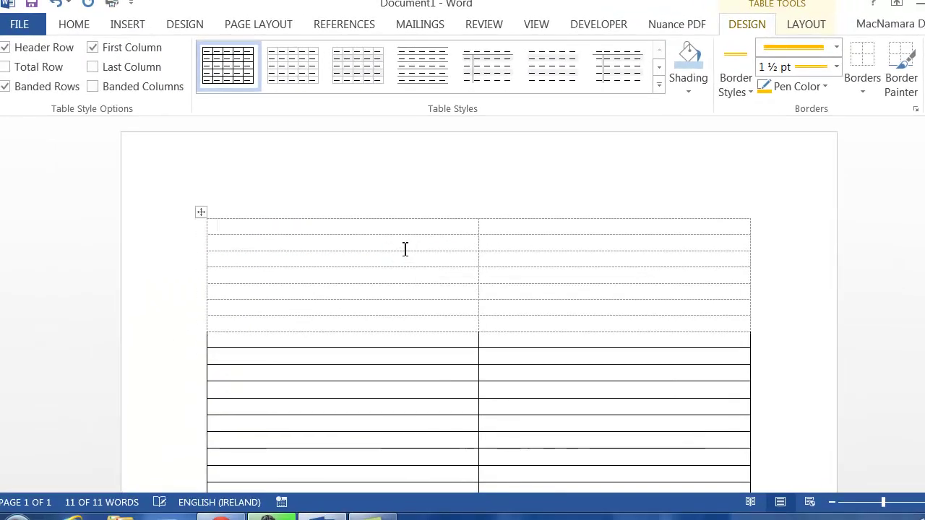
- Apply all borders to the first seven table rows using the current gold 1 ½ pt line style
left_click_drag(184, 233, 170, 326)
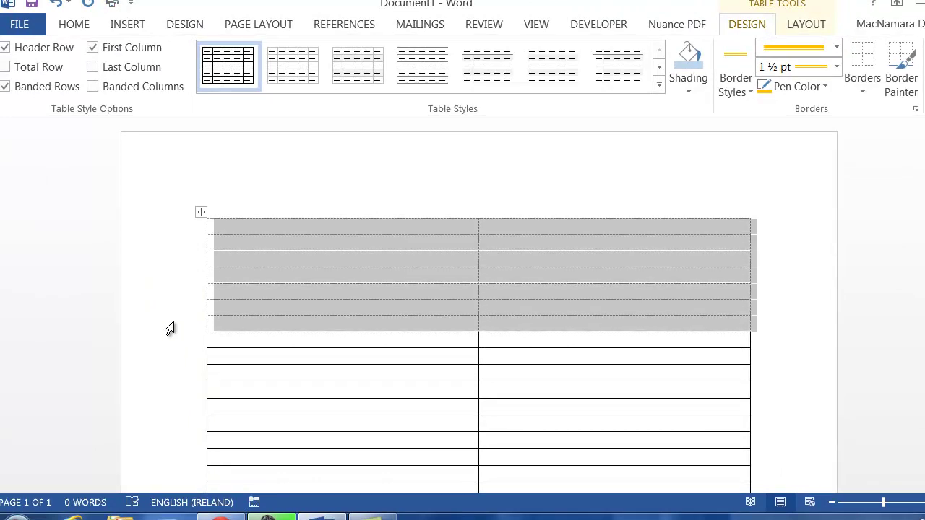
left_click(877, 88)
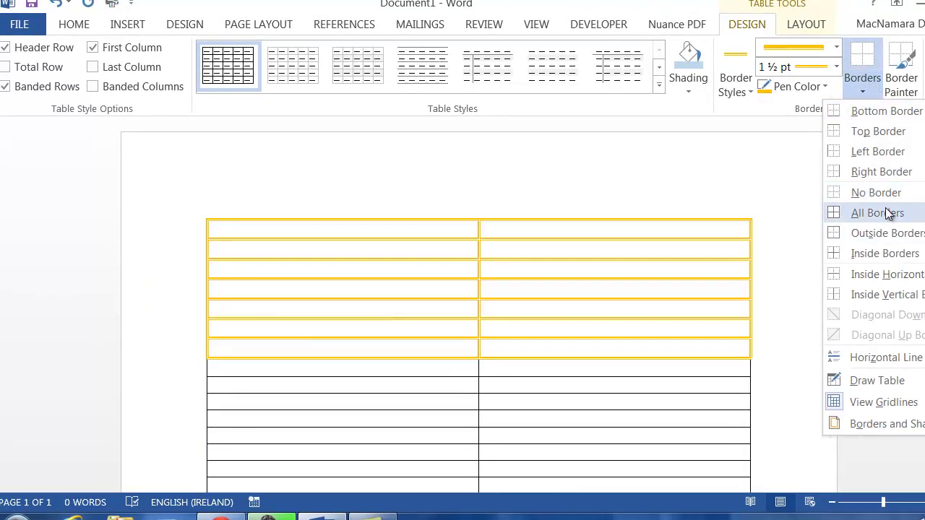
left_click(888, 212)
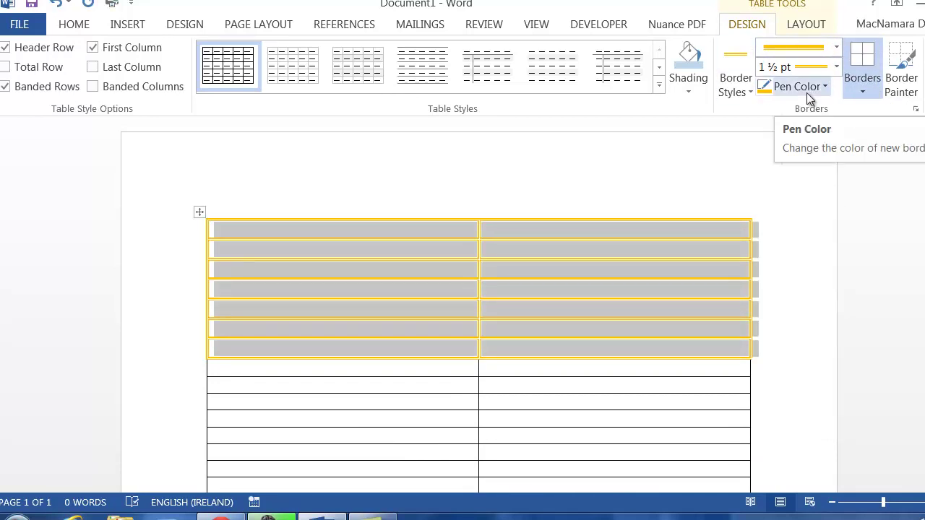
- Apply all borders to the first seven table rows using a wavy purple 1 ½ pt line
left_click(836, 49)
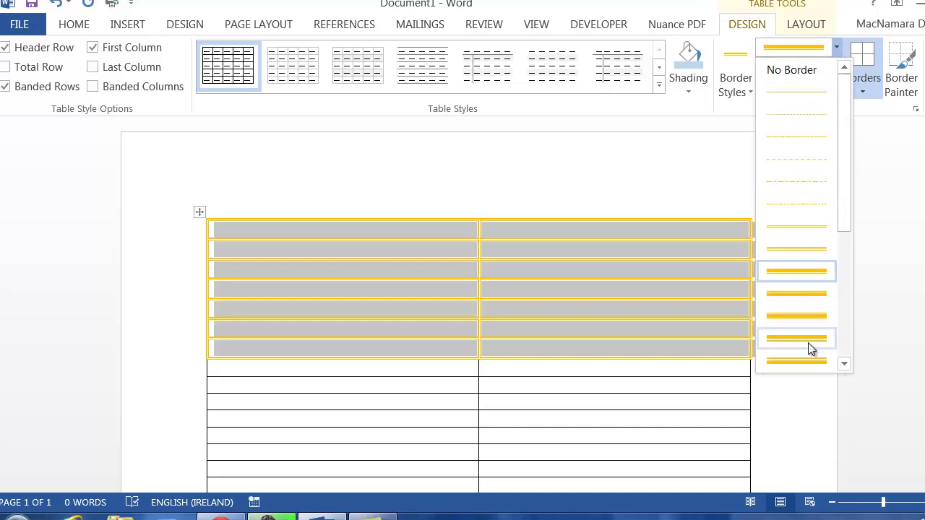
left_click(845, 364)
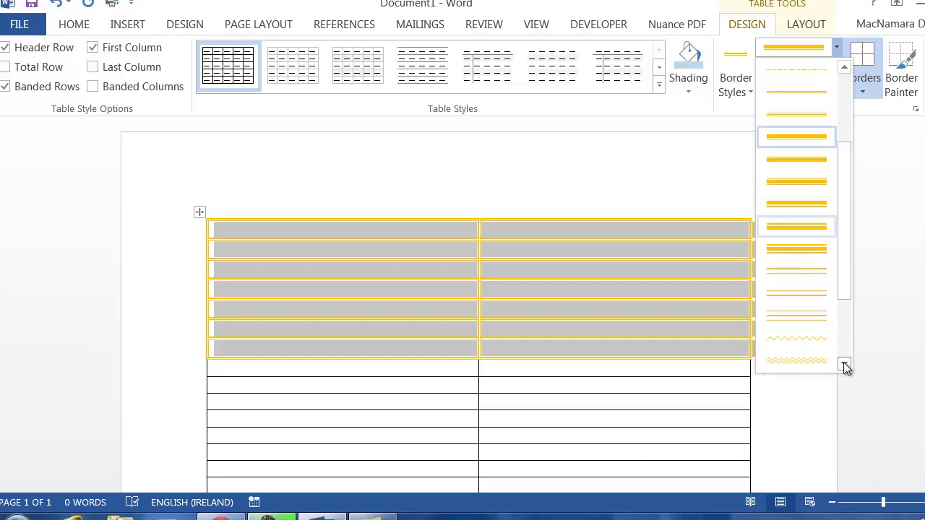
left_click(822, 345)
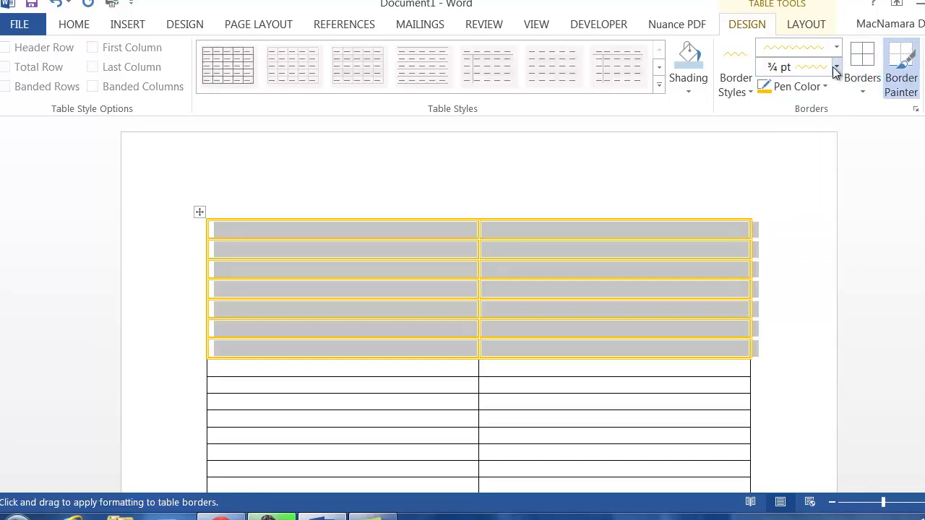
left_click(825, 88)
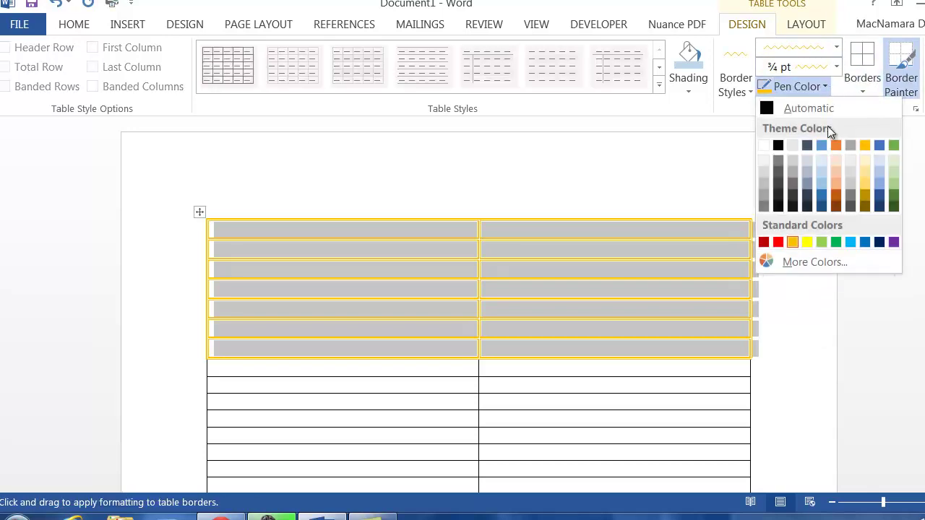
left_click(895, 242)
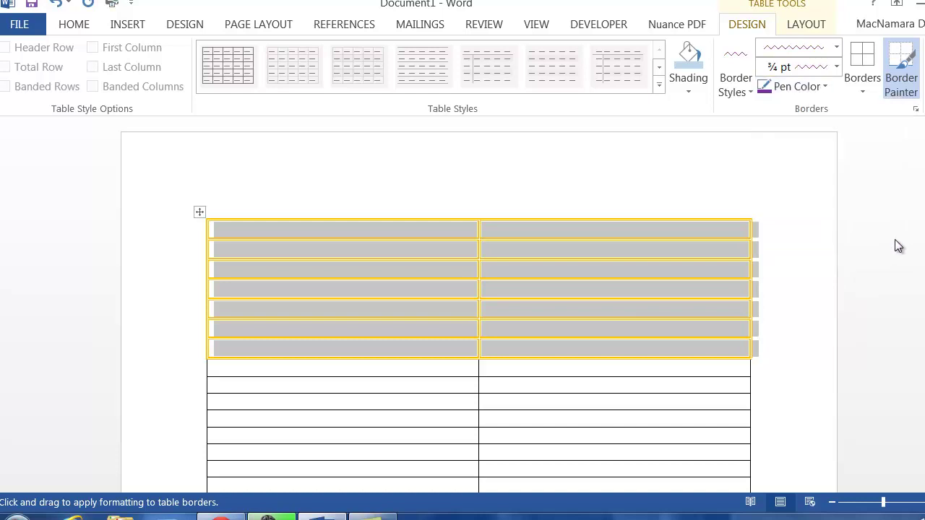
left_click(825, 86)
key("Escape")
left_click(837, 66)
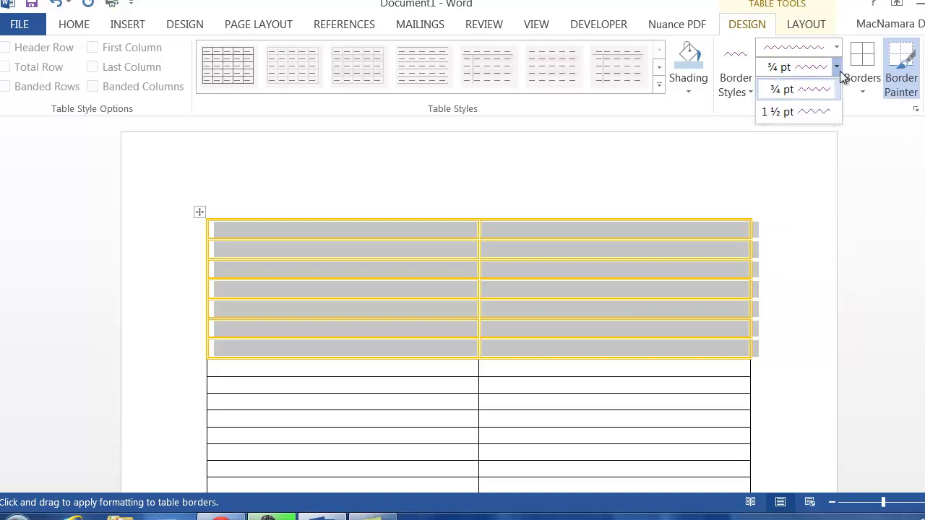
left_click(817, 111)
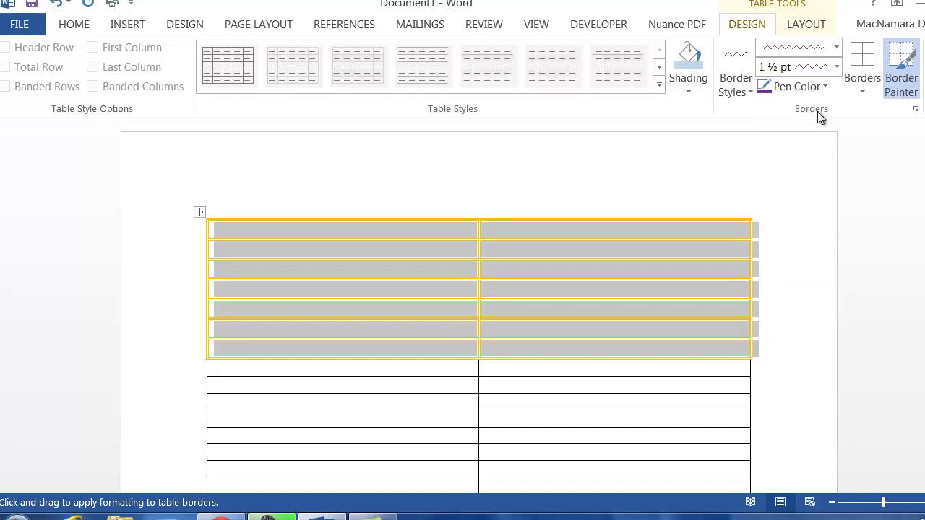
left_click(870, 85)
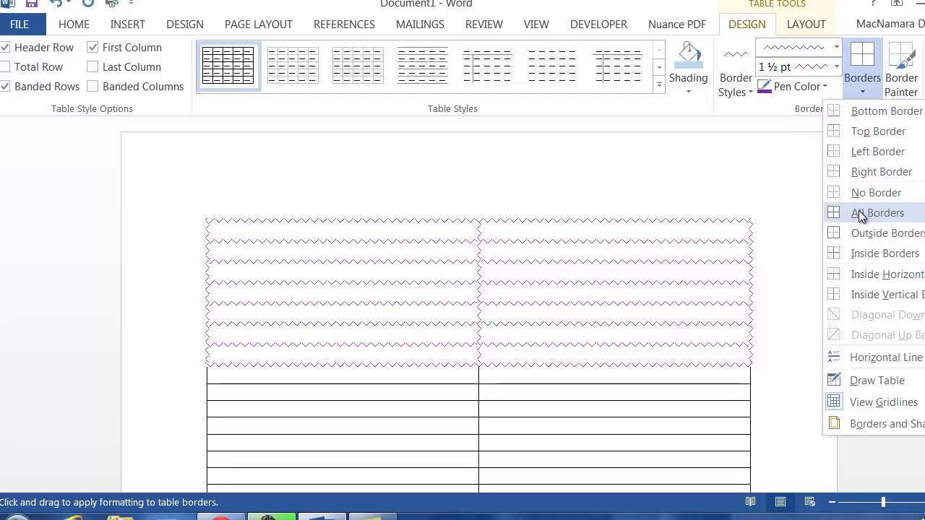
left_click(861, 214)
left_click(532, 233)
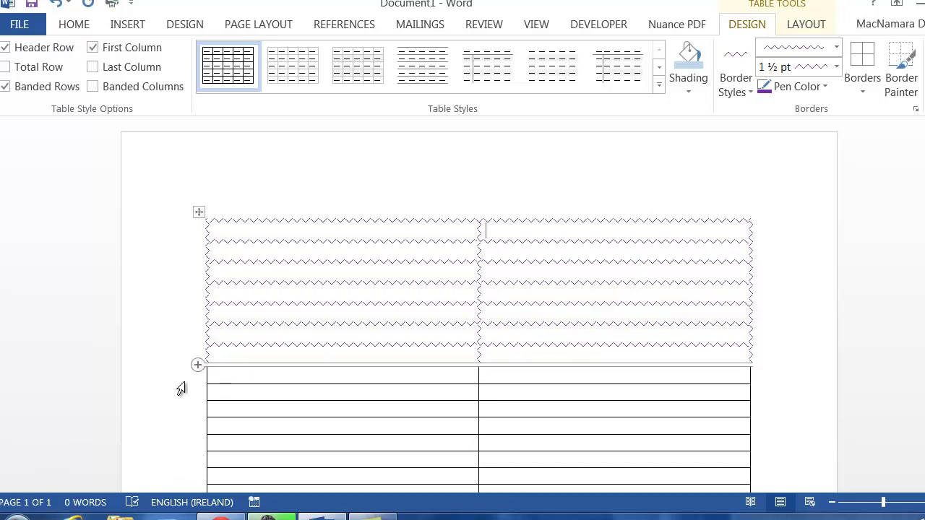
- Undo the wavy purple and gold border changes on the first seven table rows
left_click(54, 6)
left_click(54, 6)
left_click(55, 6)
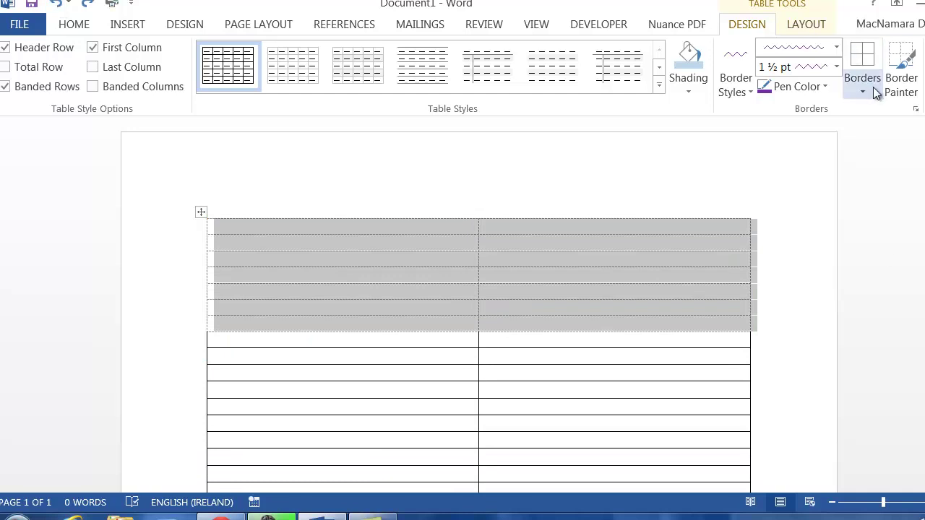
- Apply all borders to the first seven table rows using a single solid black ¾ pt line
left_click(836, 47)
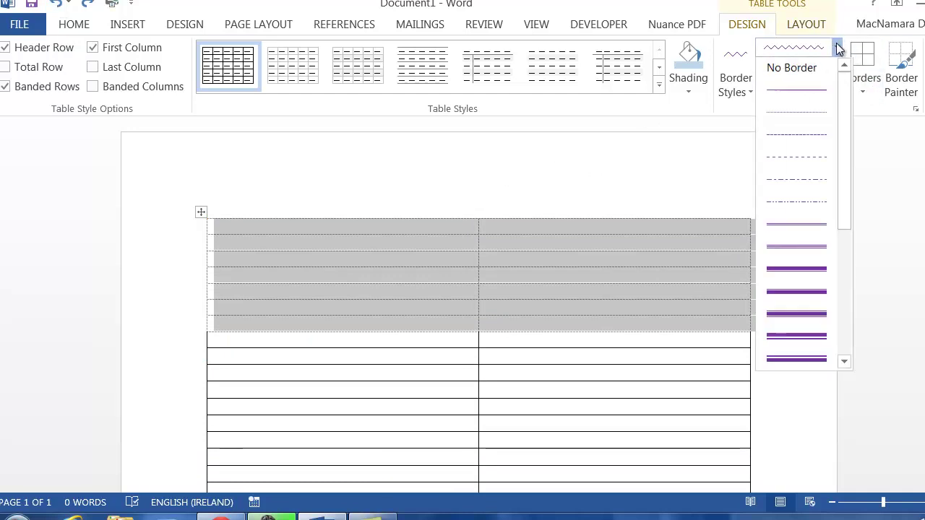
scroll(842, 146, "up", 5)
left_click(823, 86)
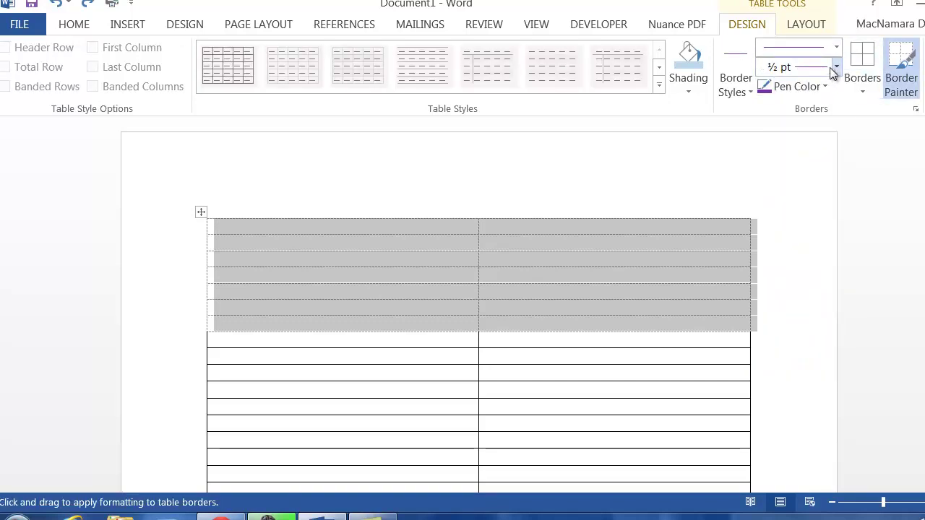
left_click(837, 66)
left_click(810, 137)
left_click(825, 87)
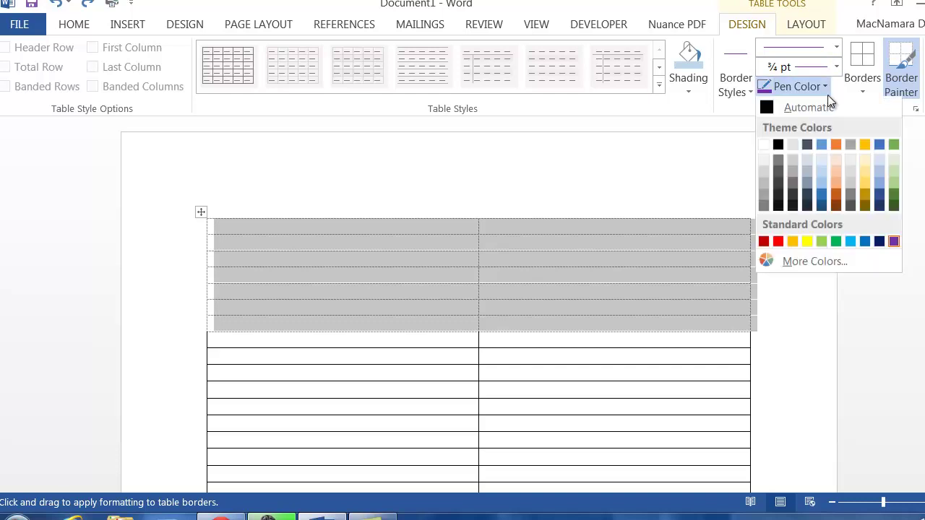
left_click(778, 146)
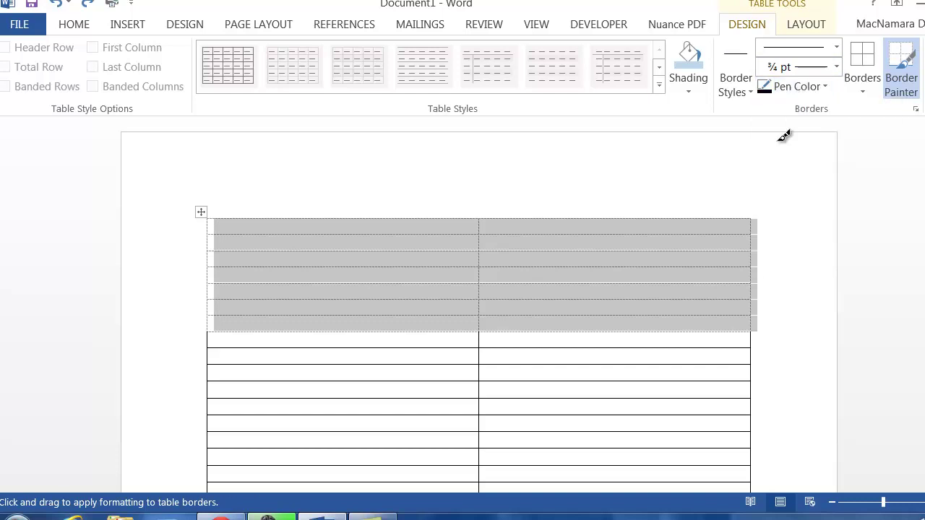
left_click(875, 84)
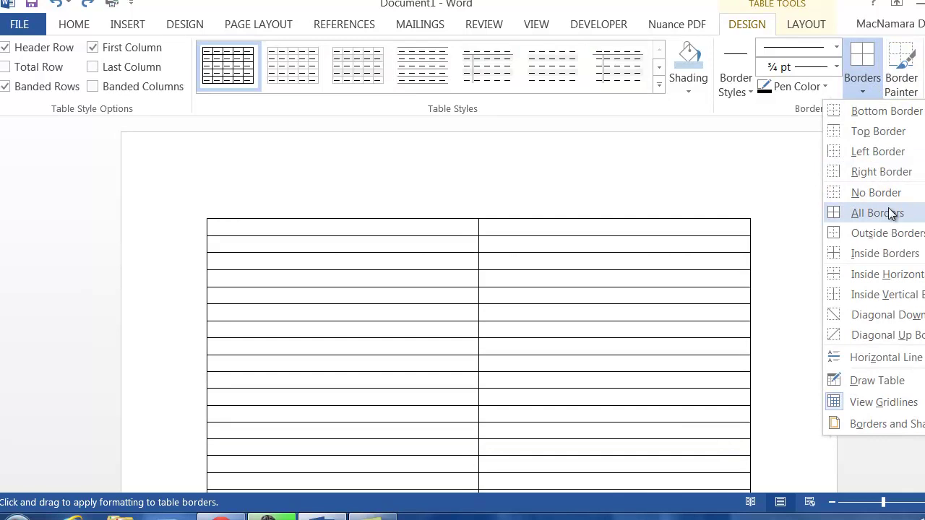
left_click(888, 211)
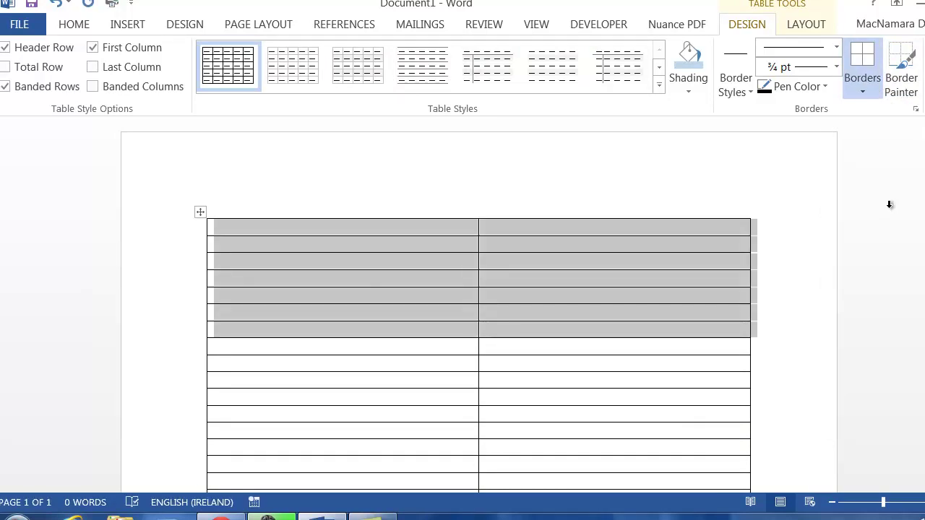
- Paint a double red 2 ¼ pt border below the table's fourth row across both columns with the Border Painter
left_click(911, 90)
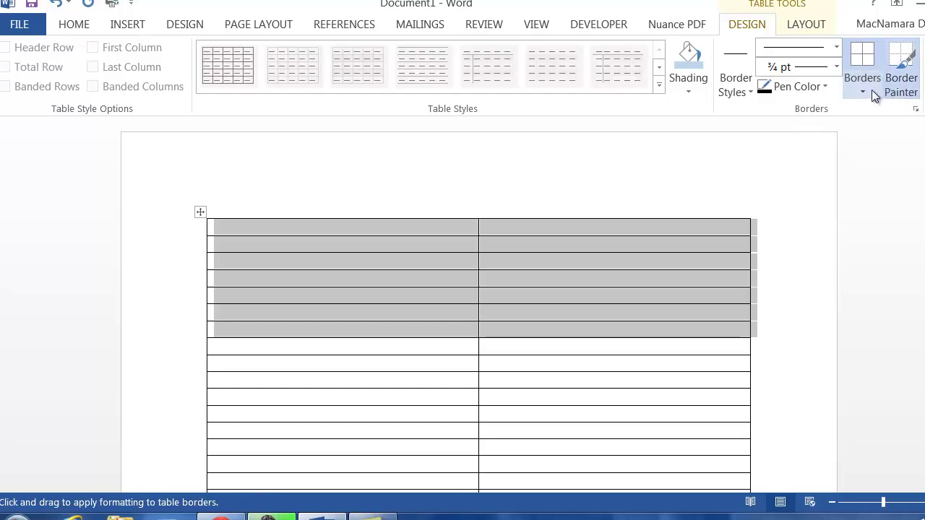
left_click(836, 47)
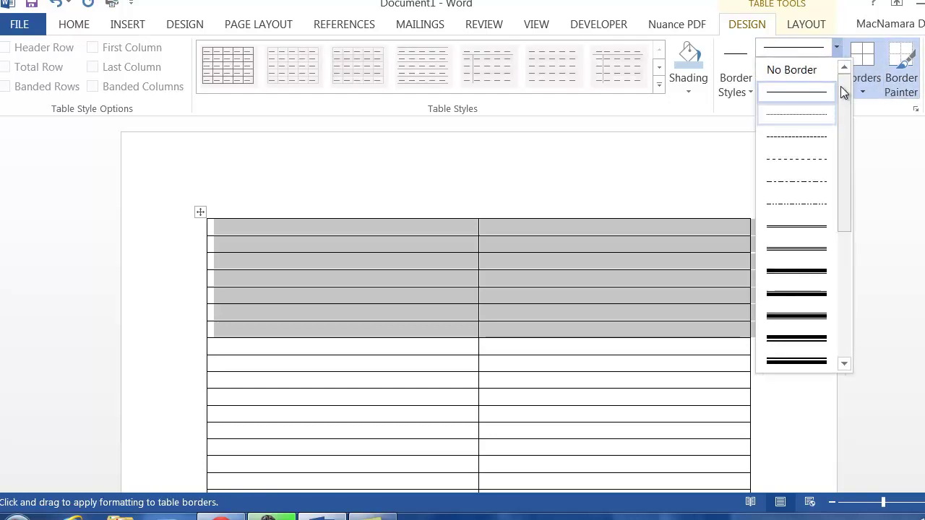
left_click(798, 225)
left_click(837, 66)
left_click(823, 180)
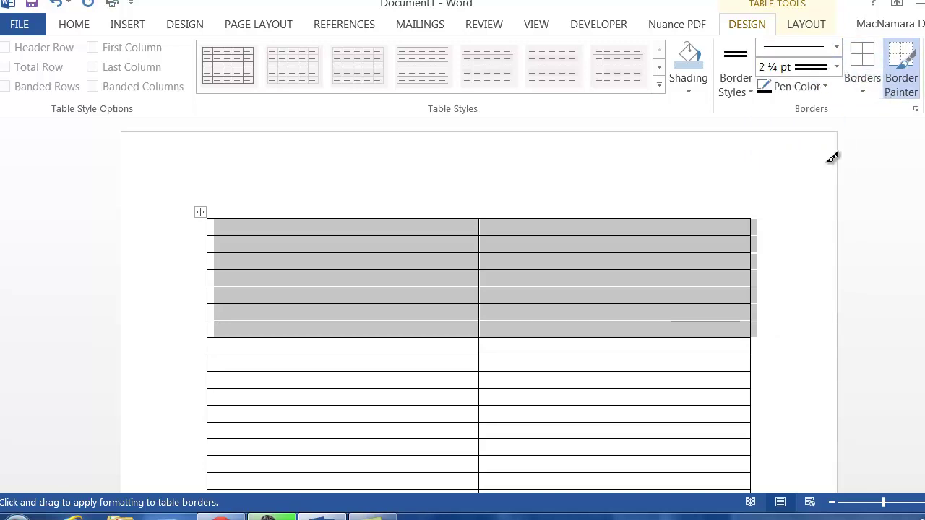
left_click(825, 86)
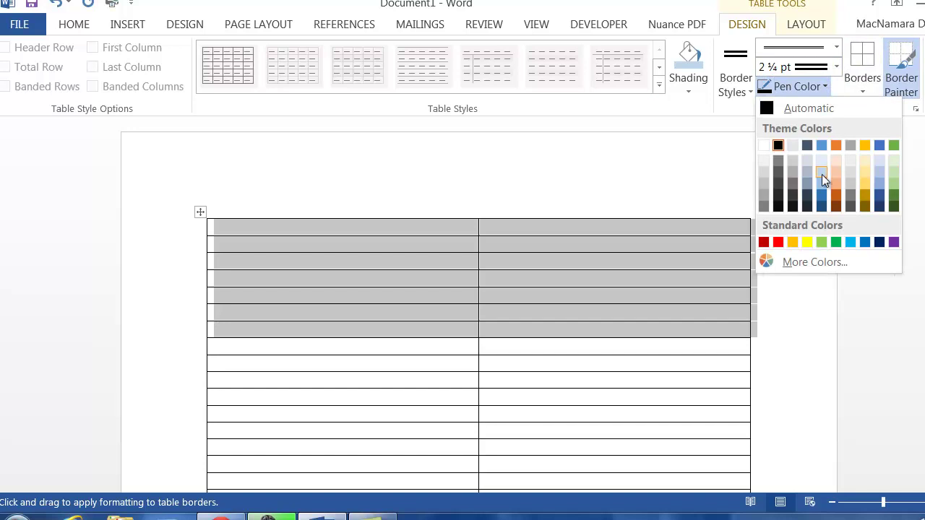
left_click(779, 242)
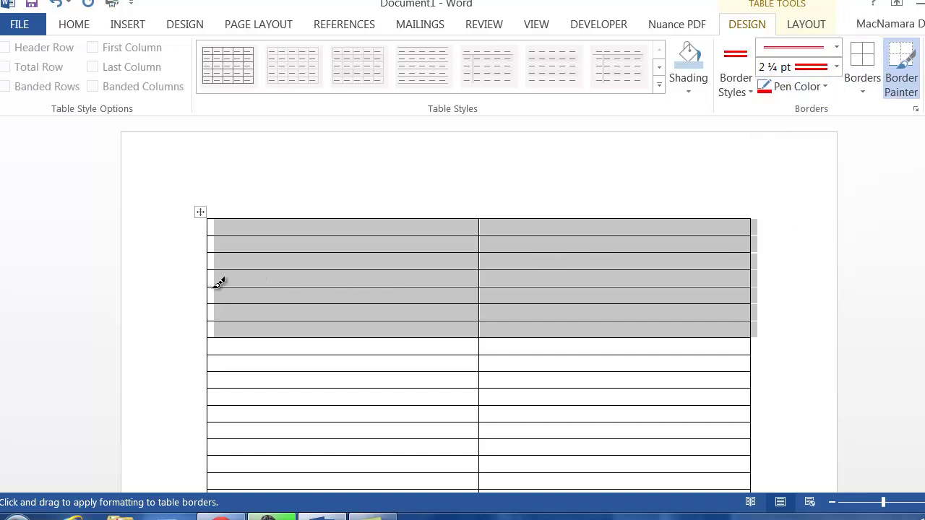
left_click_drag(219, 281, 347, 282)
left_click_drag(496, 281, 723, 282)
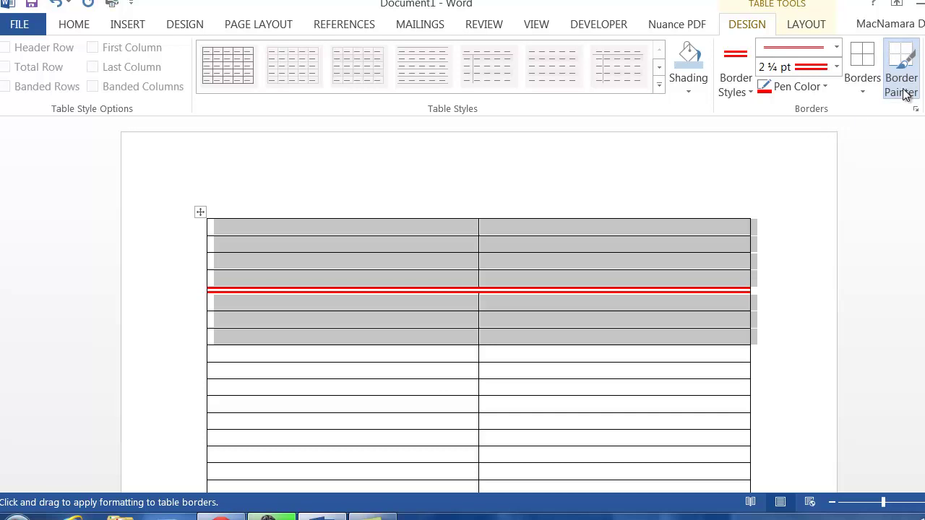
- Paint single blue 4 ½ pt borders around the first column's first eight rows and along the second column's top edge, then stop painting
left_click(838, 49)
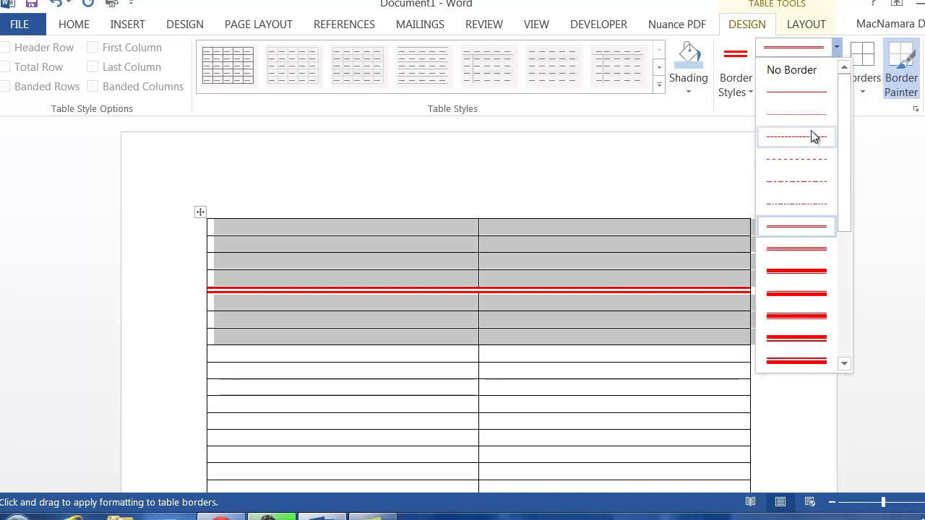
left_click(819, 94)
left_click(836, 66)
left_click(821, 247)
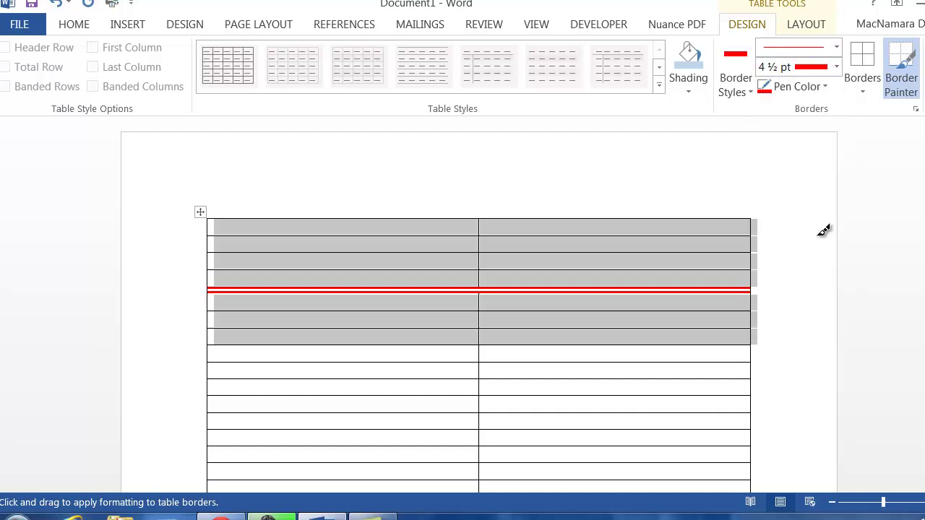
left_click(823, 84)
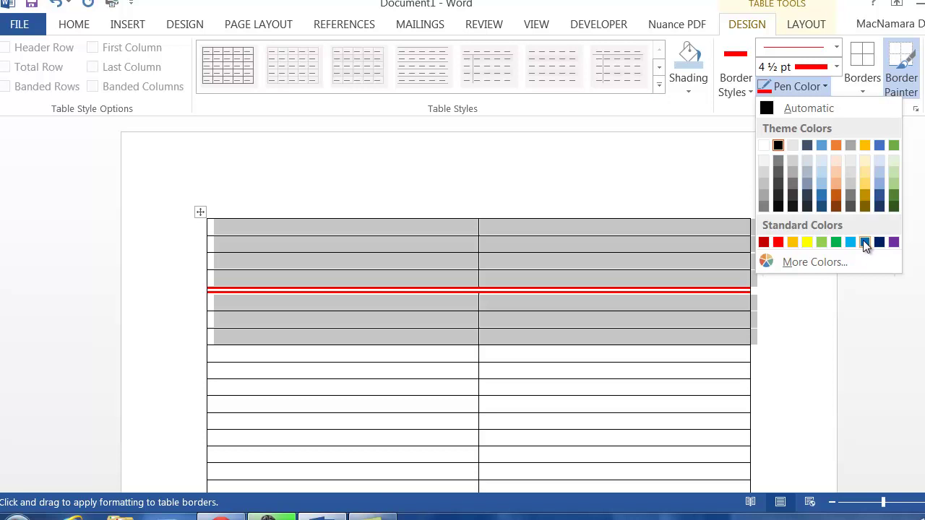
left_click(864, 241)
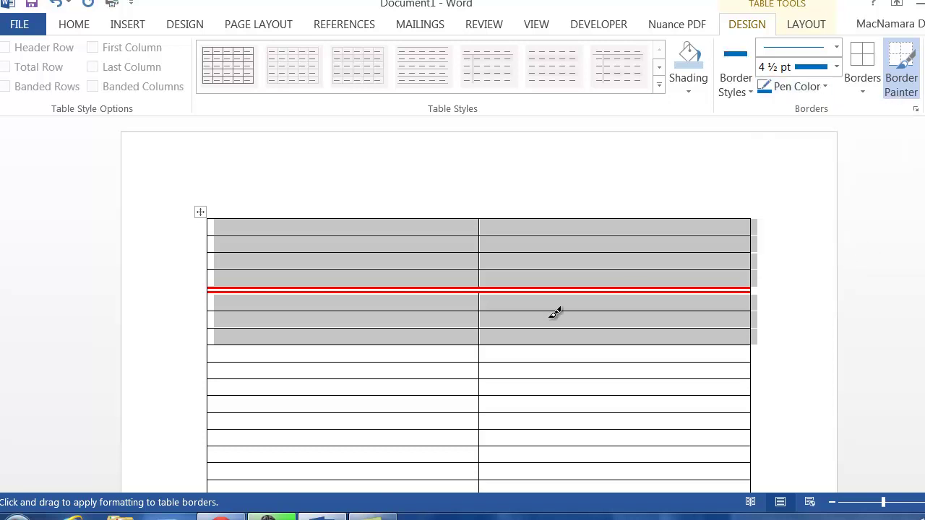
left_click(232, 362)
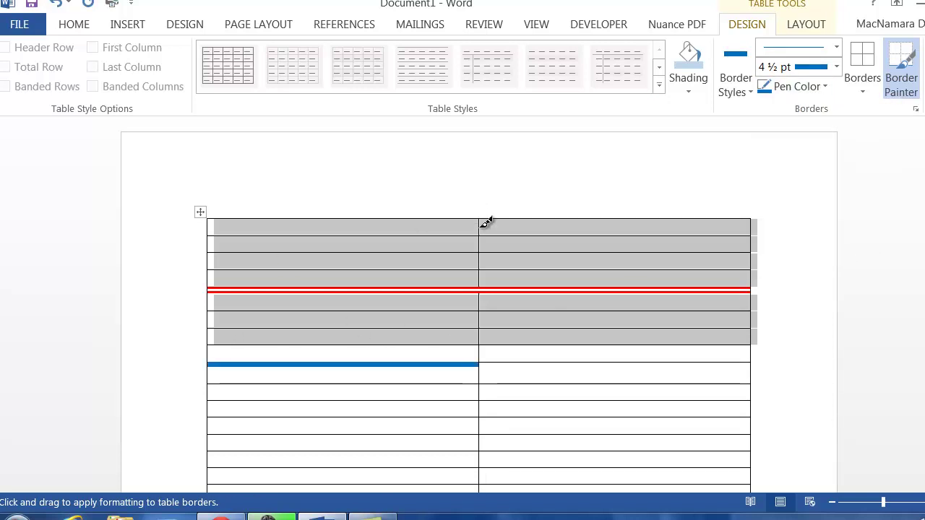
left_click_drag(484, 217, 481, 361)
mouse_move(212, 215)
left_mouse_down()
mouse_move(220, 302)
mouse_move(212, 354)
left_mouse_up()
mouse_move(217, 213)
left_mouse_down()
mouse_move(361, 200)
mouse_move(463, 217)
left_mouse_up()
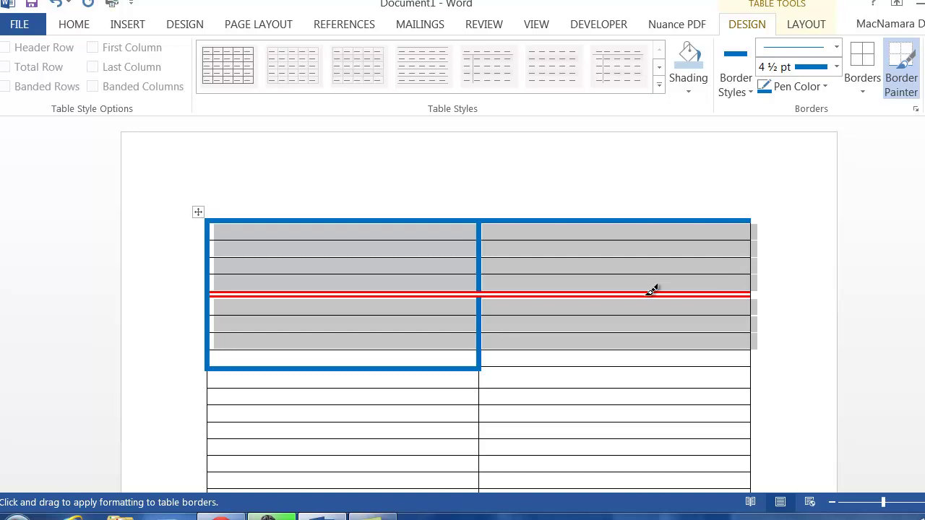
left_click(910, 76)
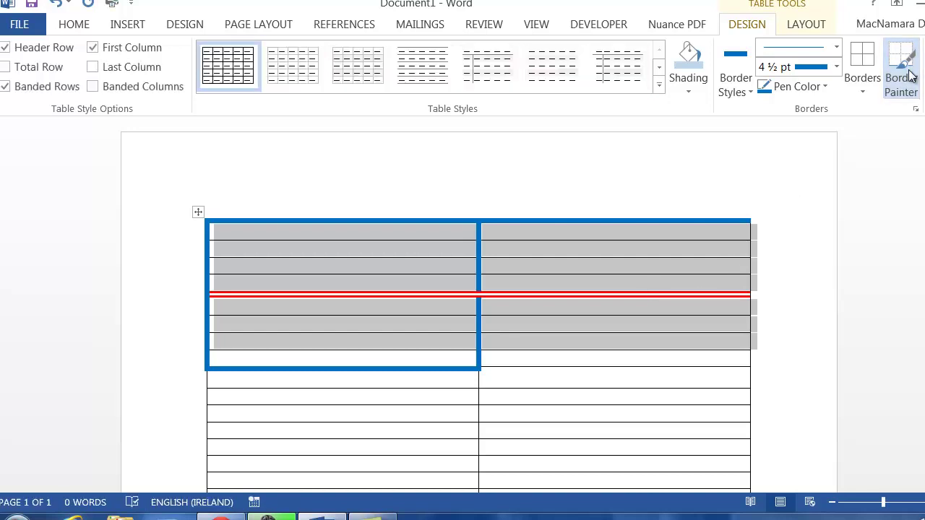
left_click(558, 381)
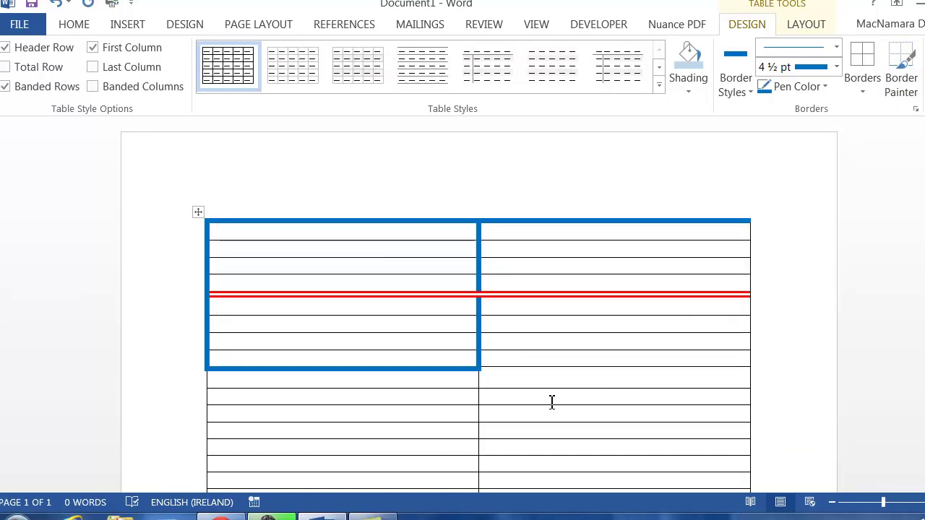
- Enter two lines of placeholder text in the table's first cell
left_click(391, 231)
type("sdfj siodfj osi dfosidf osidf osid fosid")
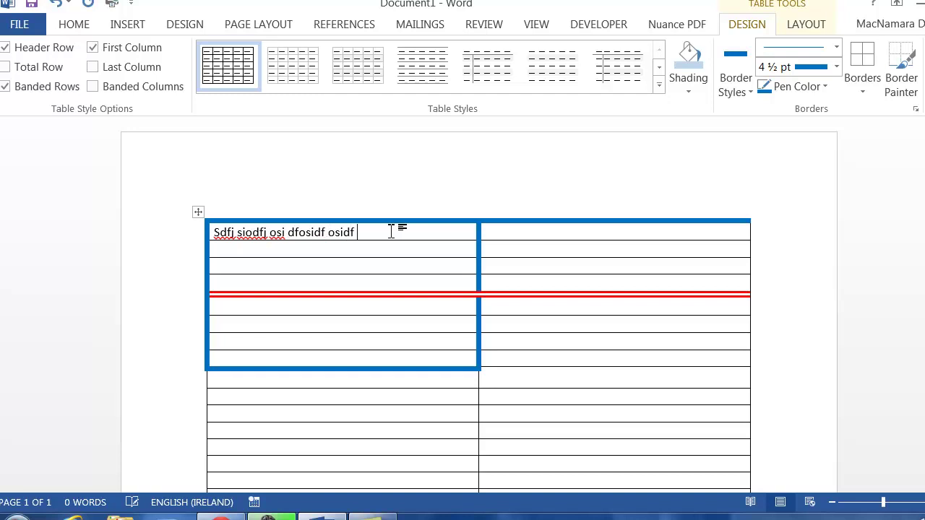
type("f osidf osid fhosidf osidf s")
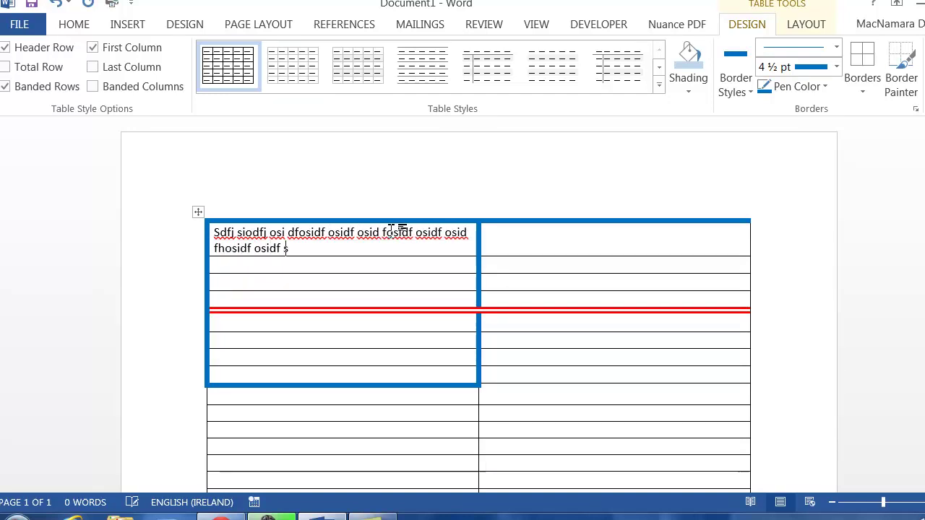
type("oidf soidfj osidj")
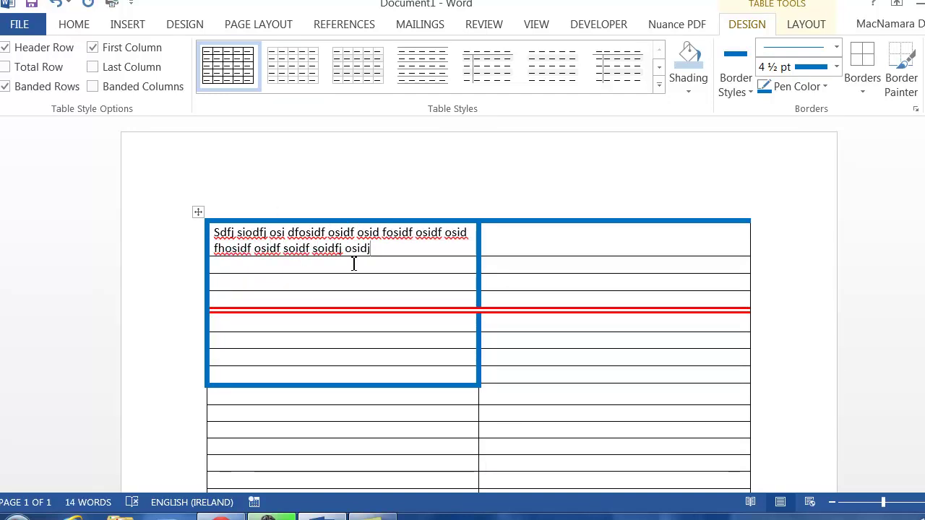
- Undo the placeholder text entry in the table's first cell
left_click(56, 3)
left_click(56, 4)
left_click(57, 4)
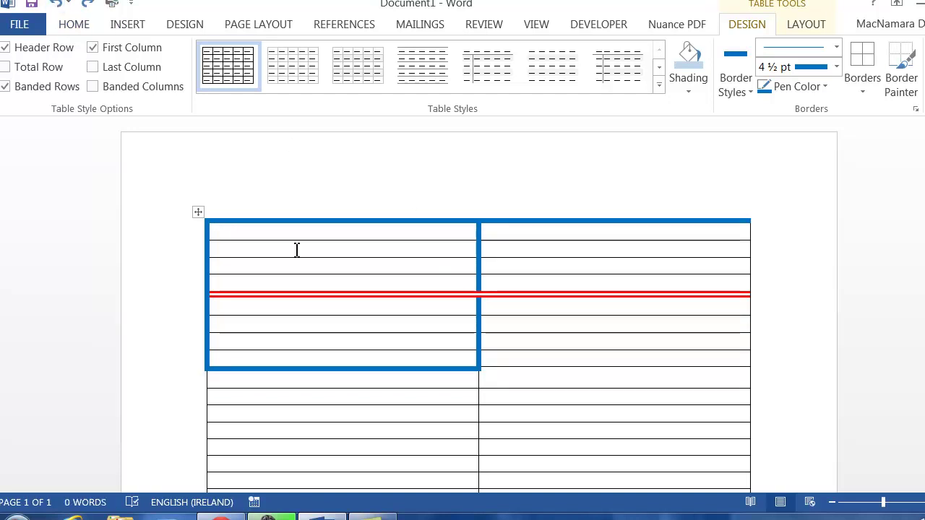
- Merge the first four cells of the table's first column into one cell
left_click_drag(279, 232, 280, 289)
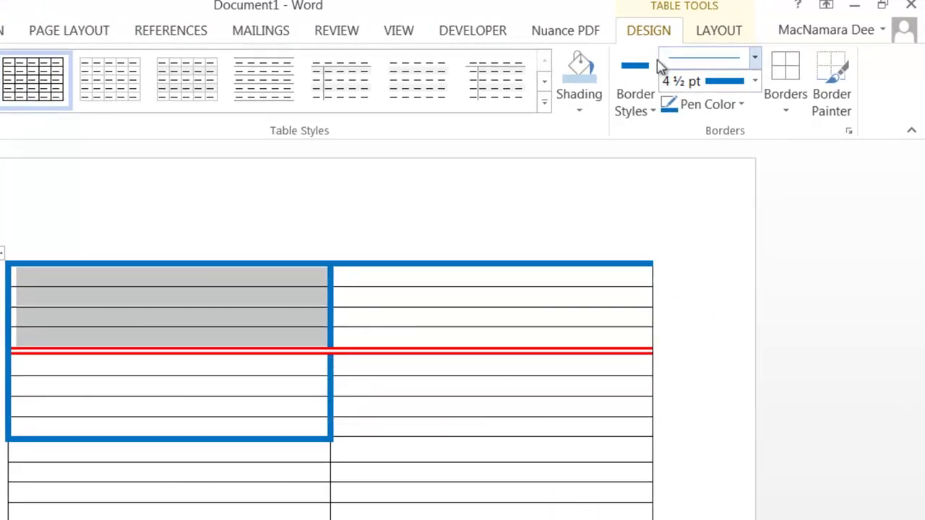
left_click(721, 37)
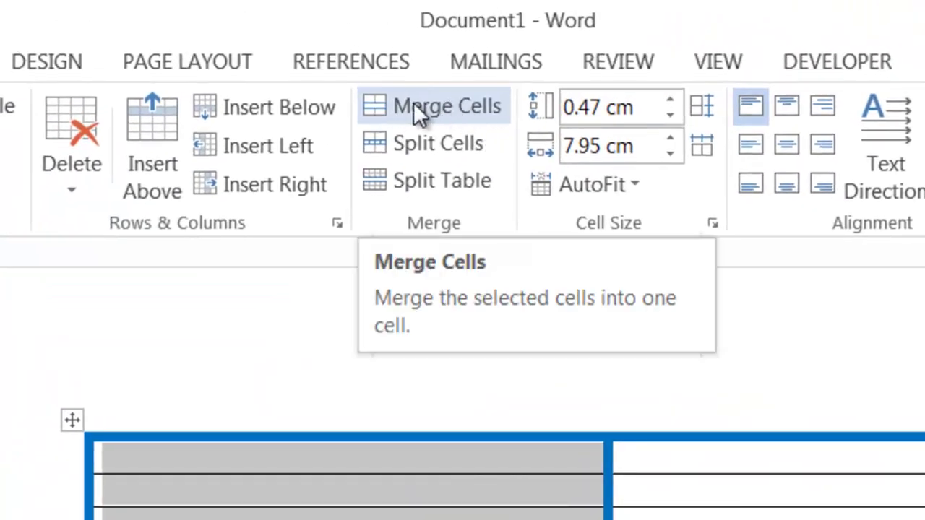
left_click(417, 106)
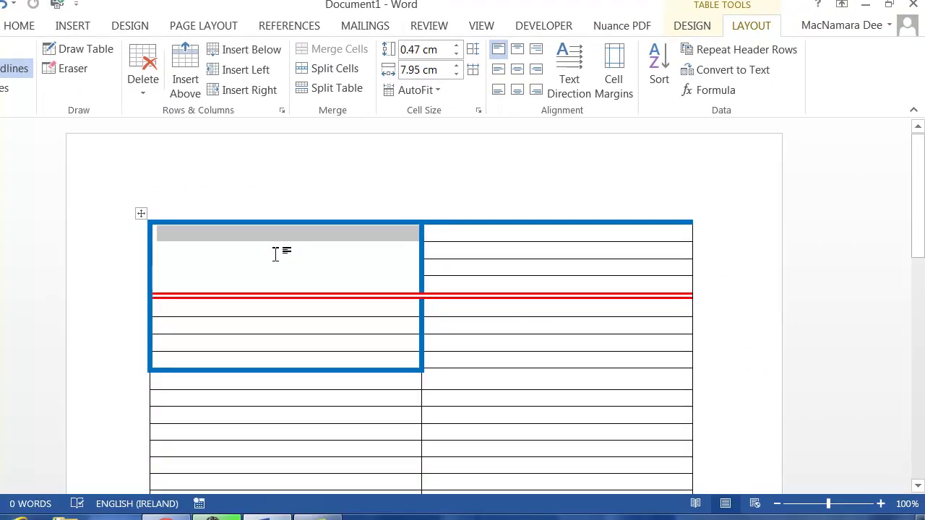
- Fill the merged first-column cell with five lines reading "This is text that will be used for demonstration."
type("This is text that will be used for demonstration.")
key("ctrl+v")
key("ctrl+v")
key("ctrl+v")
key("ctrl+v")
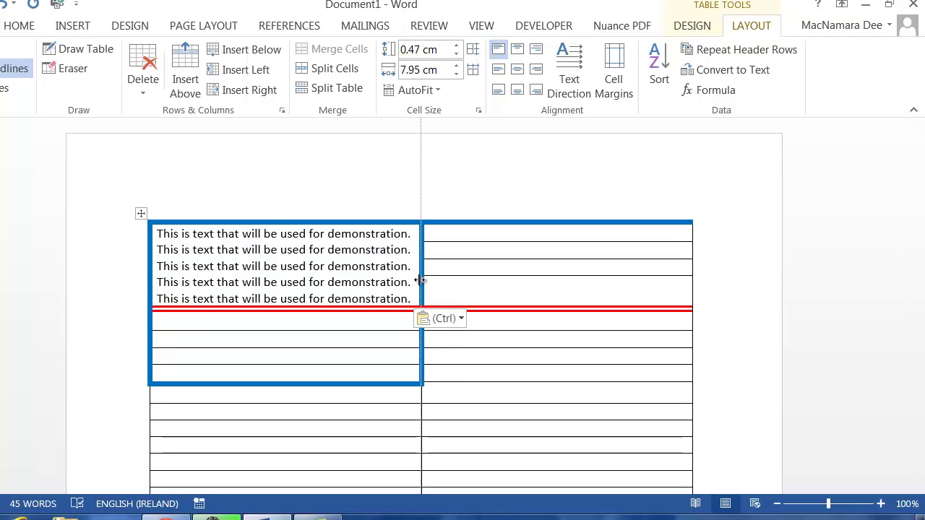
key("Escape")
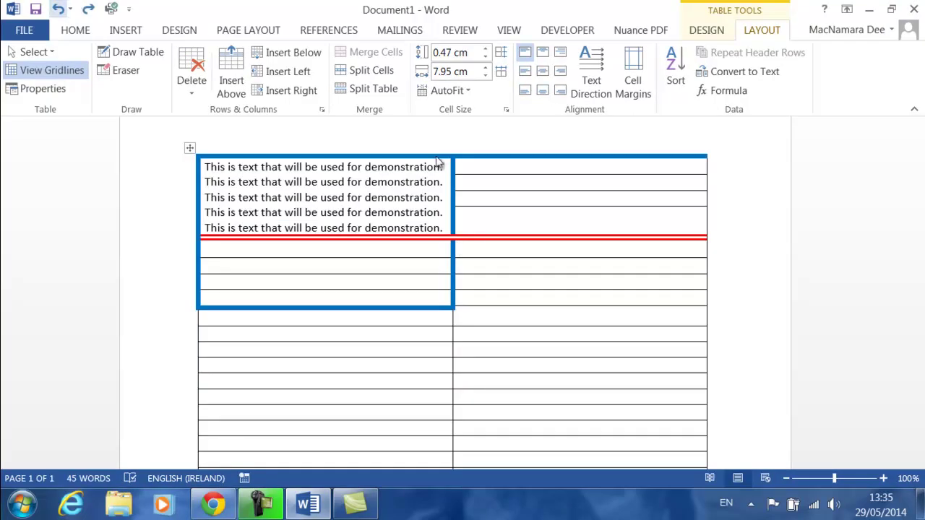
- Merge the second column's four cells in rows five to eight, directly below the double red border
left_click(535, 321)
left_click_drag(562, 253, 569, 302)
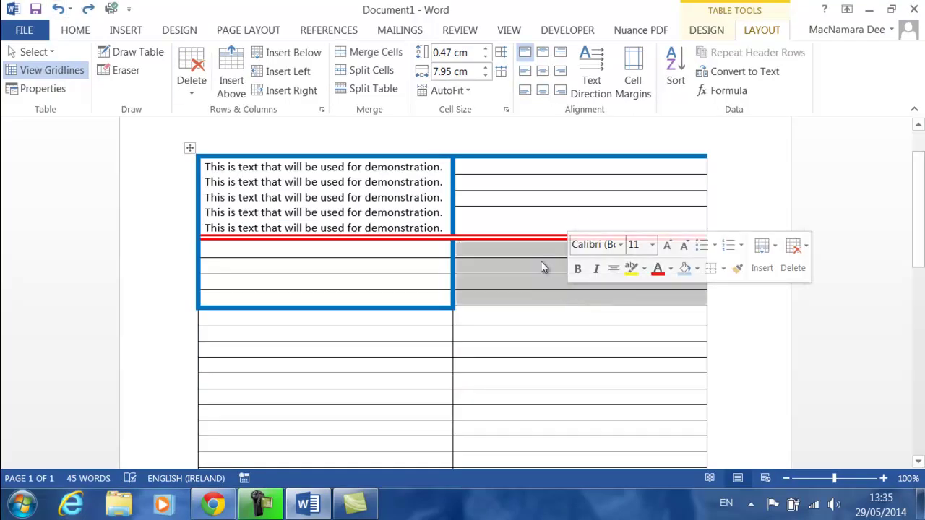
left_click(375, 56)
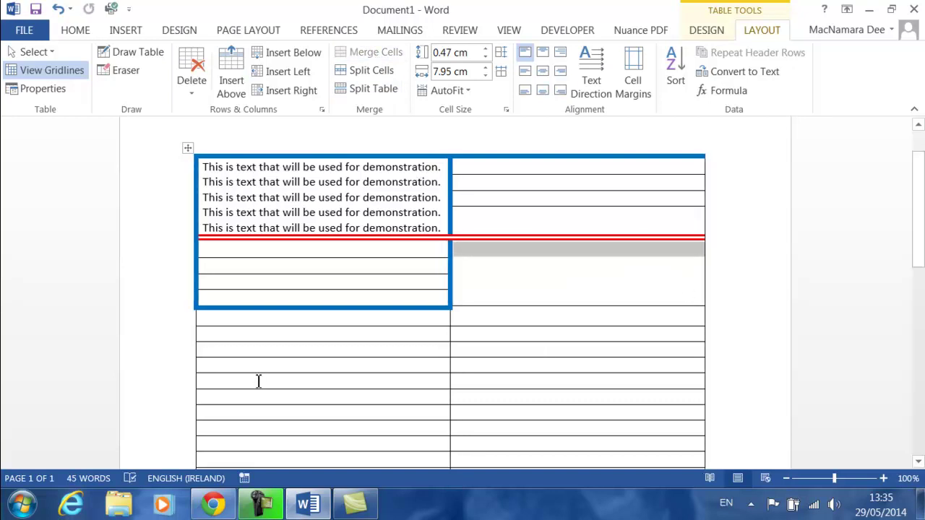
- Split the first column's cells in rows 13 to 16 into 3 columns and 4 rows, merging them before the split
left_click_drag(262, 387, 263, 431)
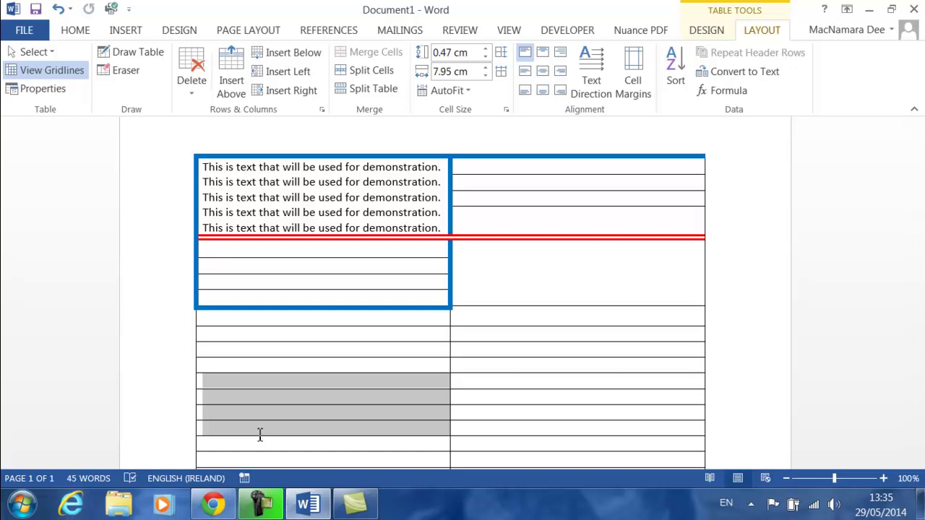
left_click(372, 75)
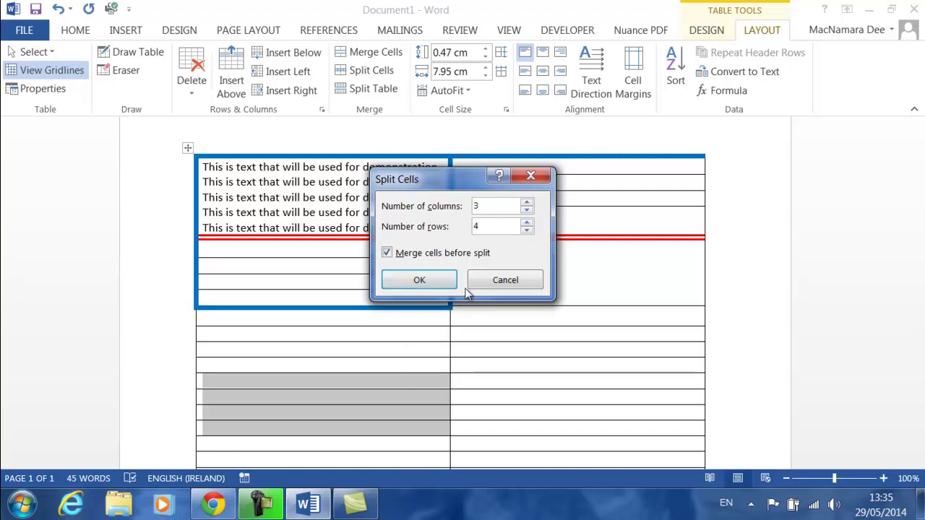
left_click(419, 281)
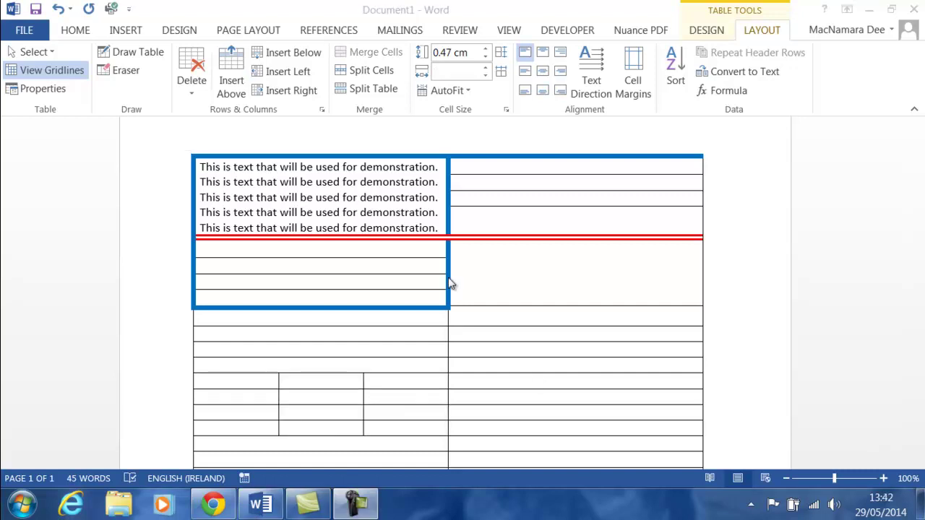
- Enter "Text" in the second column's merged cell below the double red border
left_click(470, 255)
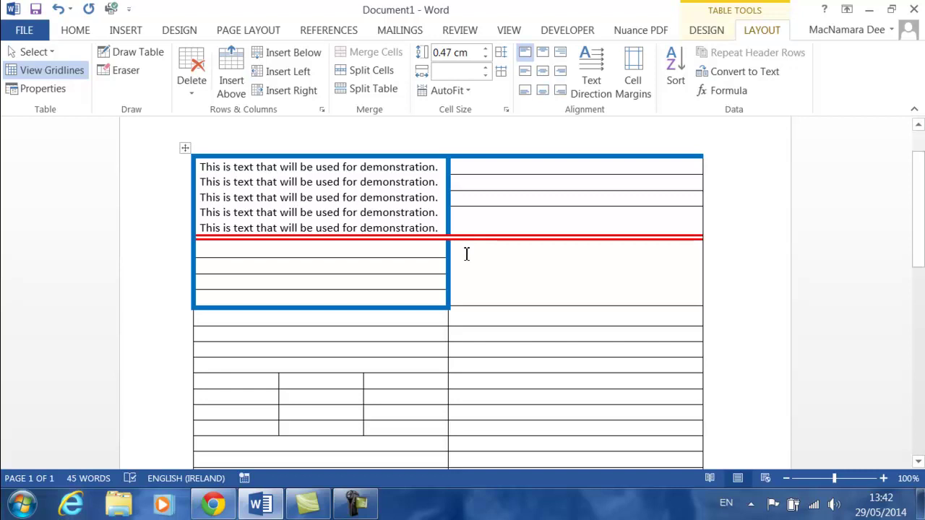
type("Tex")
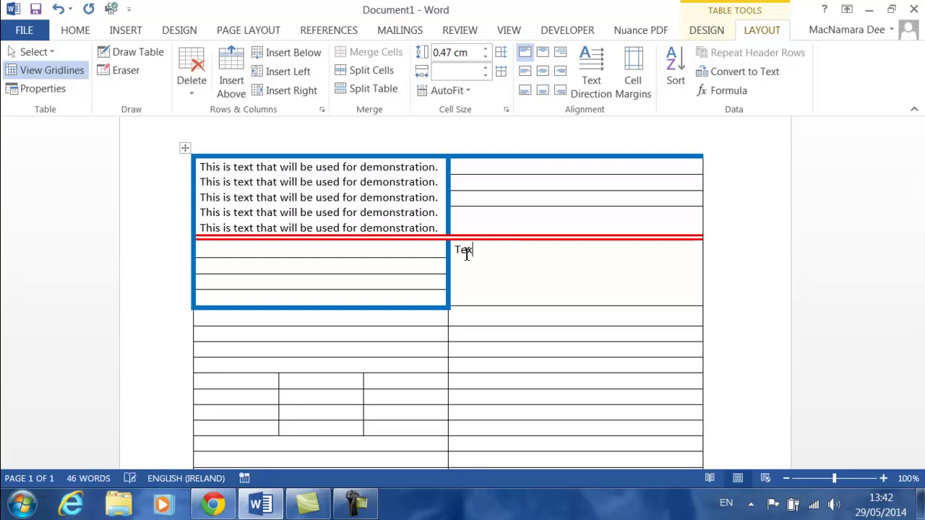
type("t")
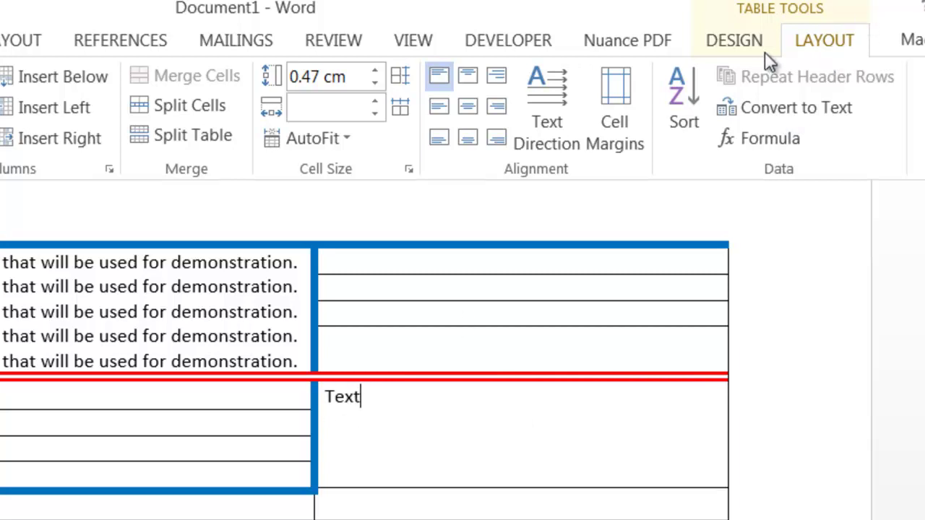
- Try several top, middle and bottom alignments on the cell containing "Text", finishing with bottom-left alignment
left_click(465, 75)
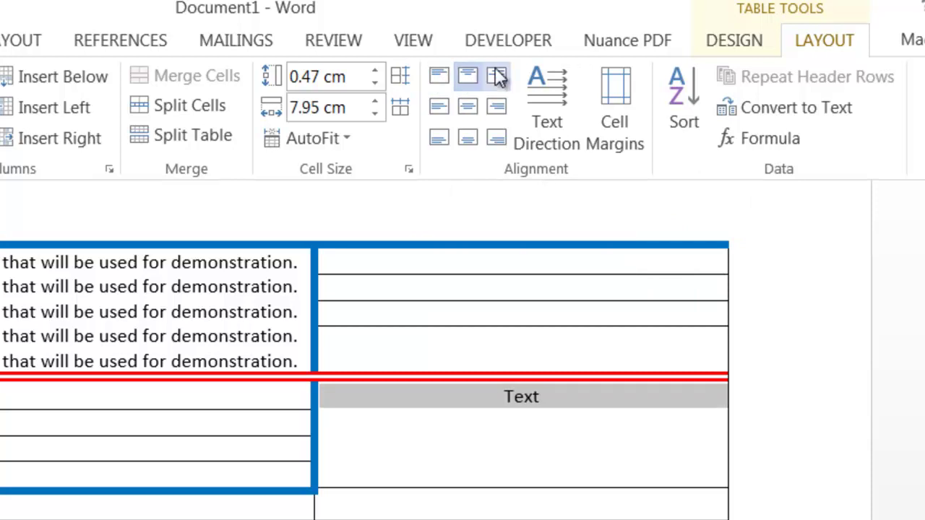
left_click(496, 76)
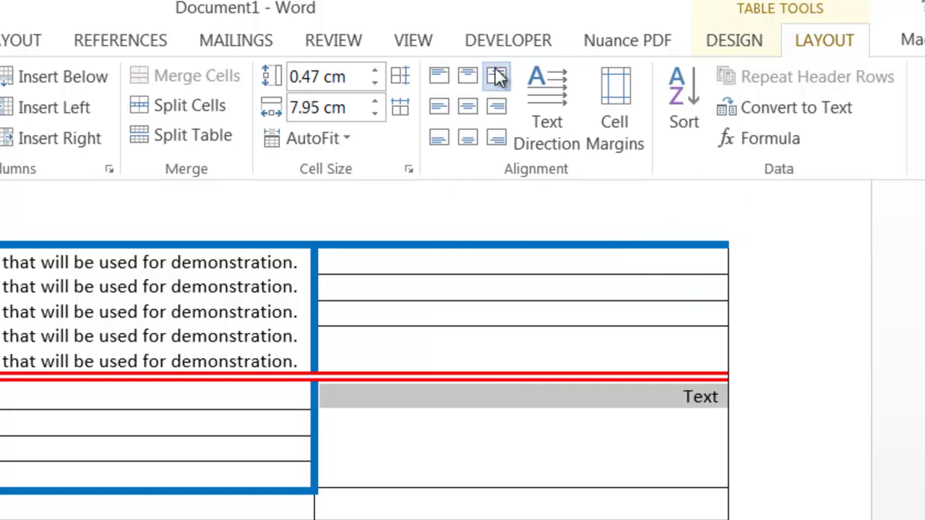
left_click(500, 107)
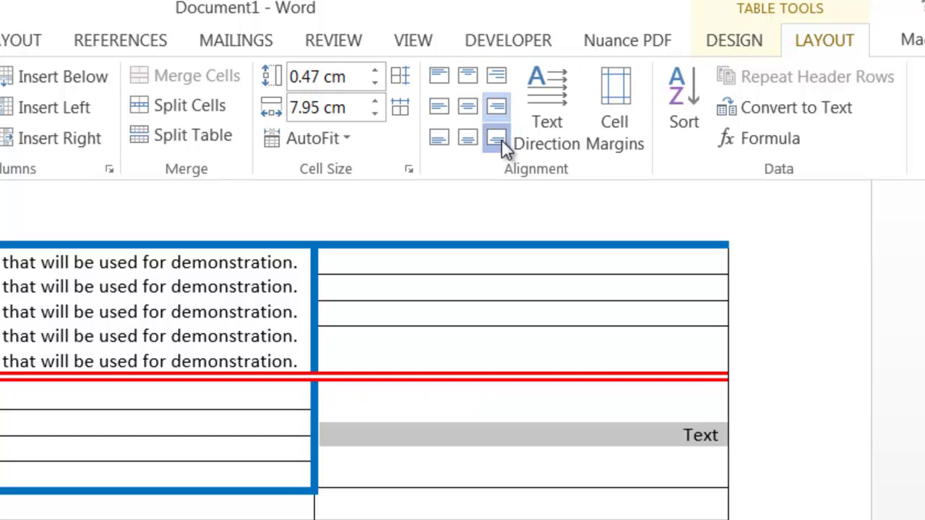
left_click(502, 139)
left_click(472, 136)
left_click(467, 109)
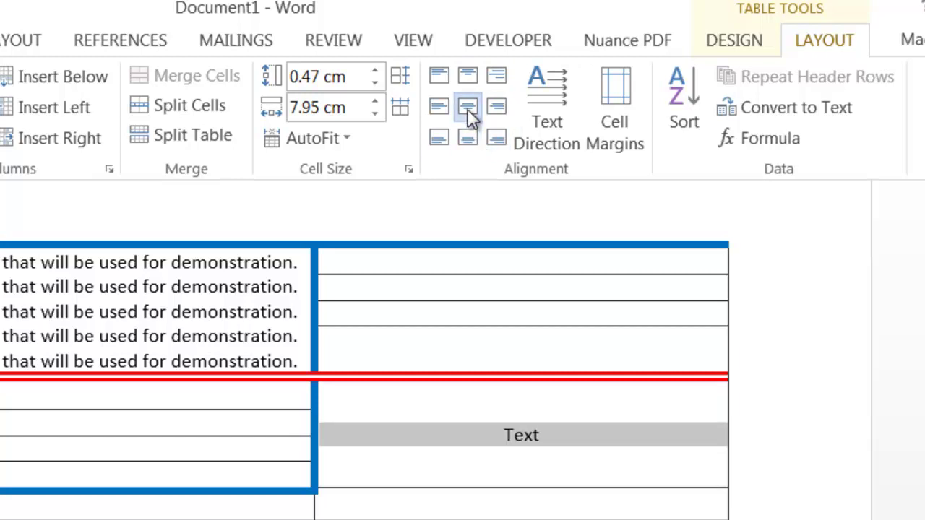
left_click(440, 107)
left_click(439, 137)
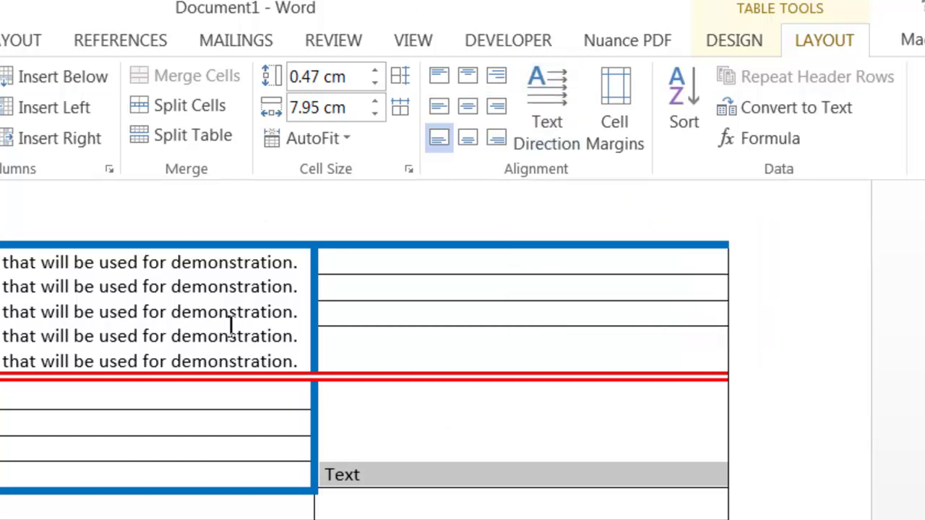
- Examine the rest of the table and compare which table tools are available with the cursor outside and inside it
scroll(231, 327, "down", 5)
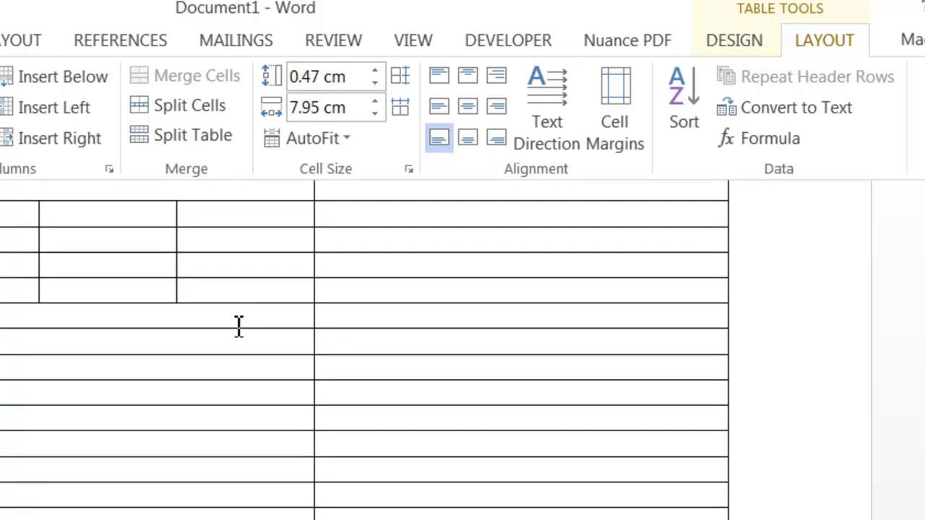
scroll(174, 450, "up", 1)
scroll(174, 450, "up", 3)
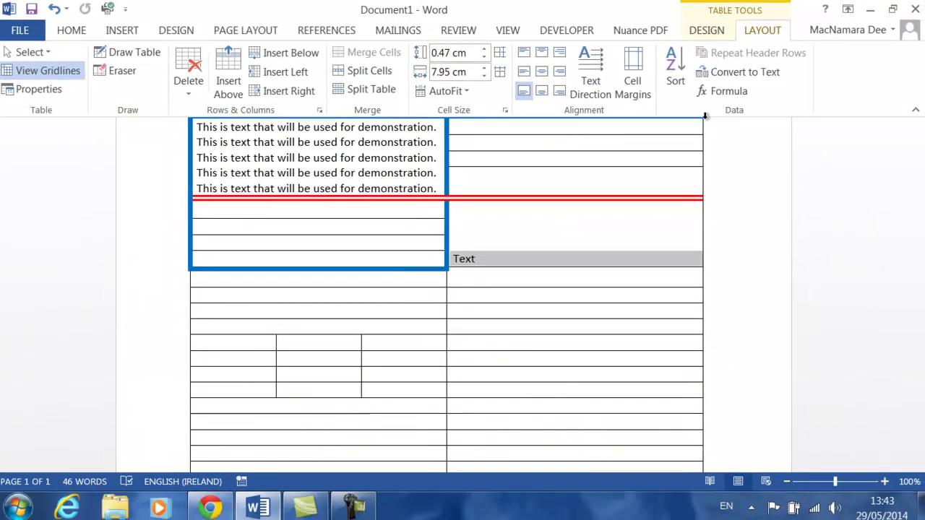
scroll(448, 290, "up", 2)
scroll(542, 268, "down", 8)
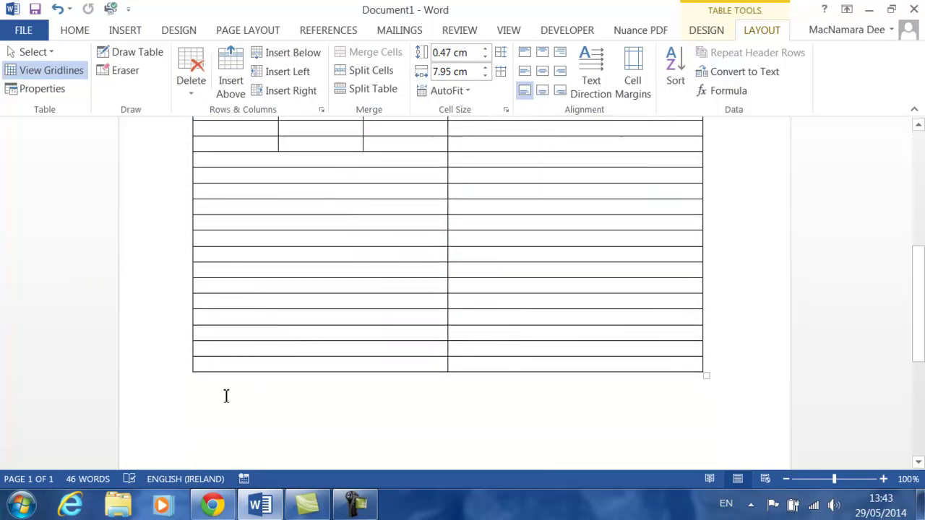
left_click(223, 393)
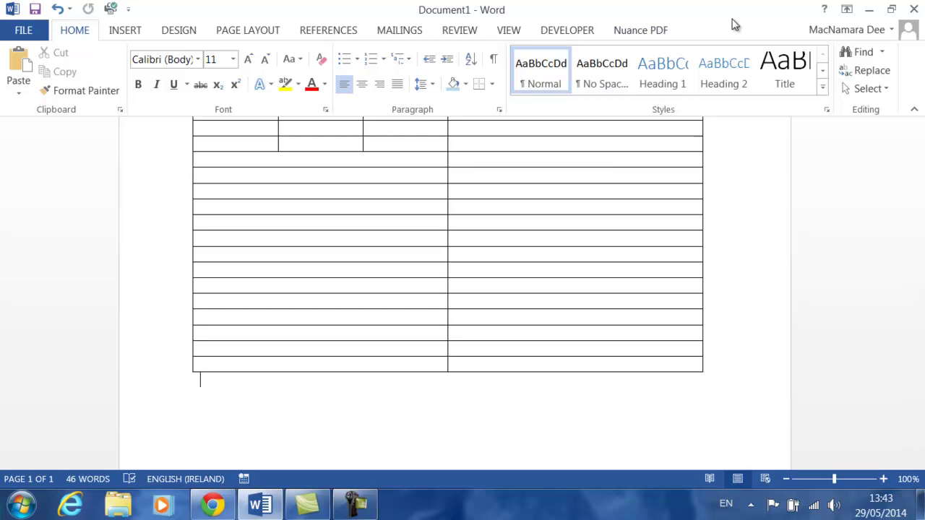
left_click(316, 302)
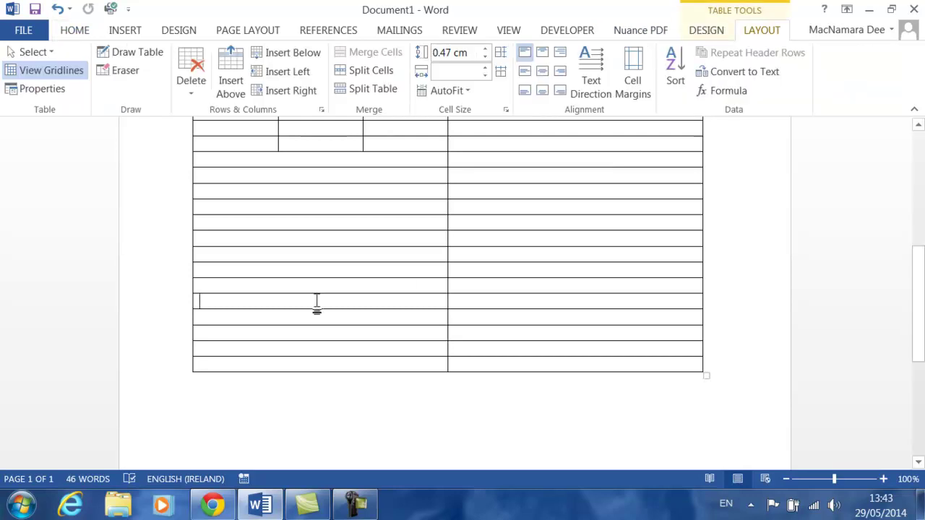
left_click(708, 31)
left_click(761, 33)
left_click(709, 32)
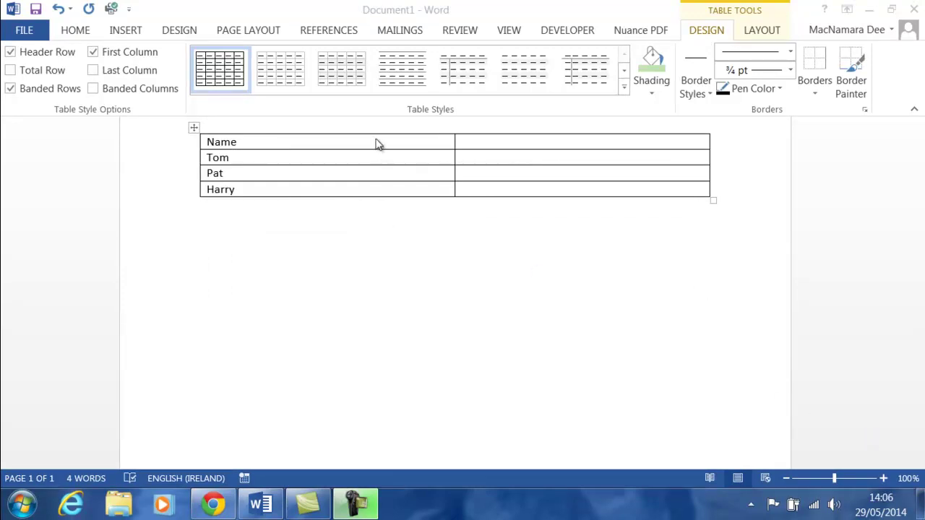
- Insert a row directly below the "Name" header row and enter a person's first name in its first cell
scroll(378, 148, "up", 1)
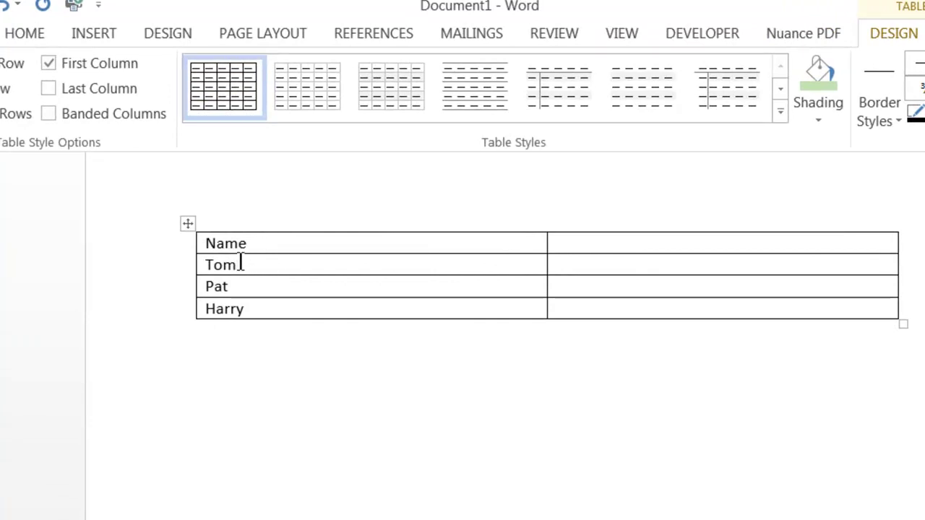
left_click(237, 266)
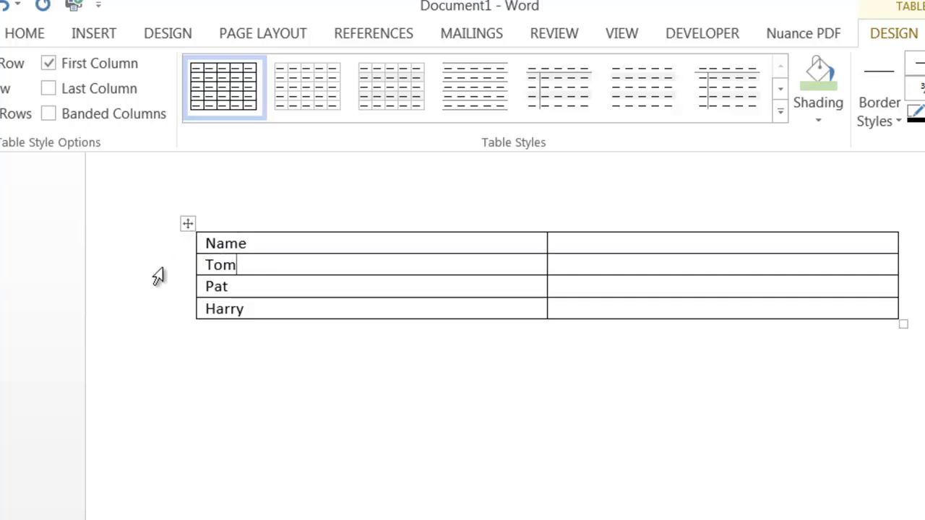
mouse_move(194, 273)
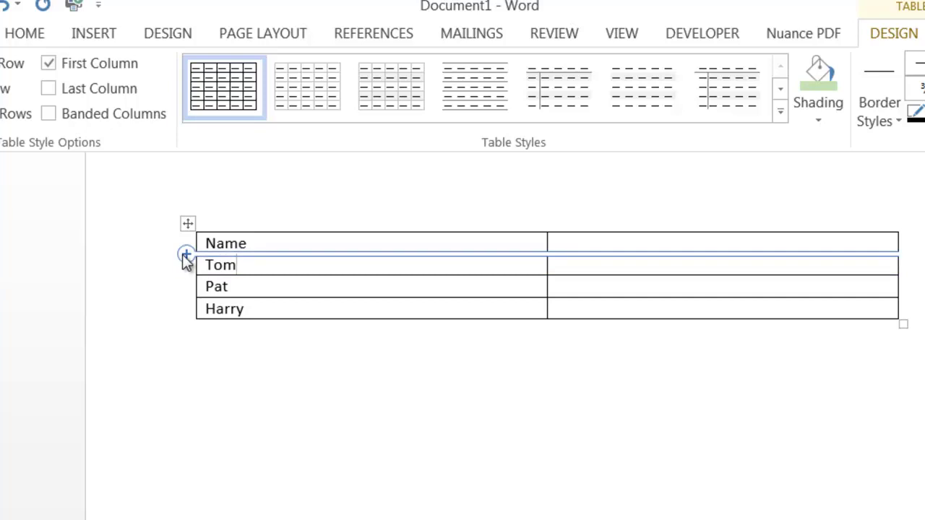
left_click(185, 255)
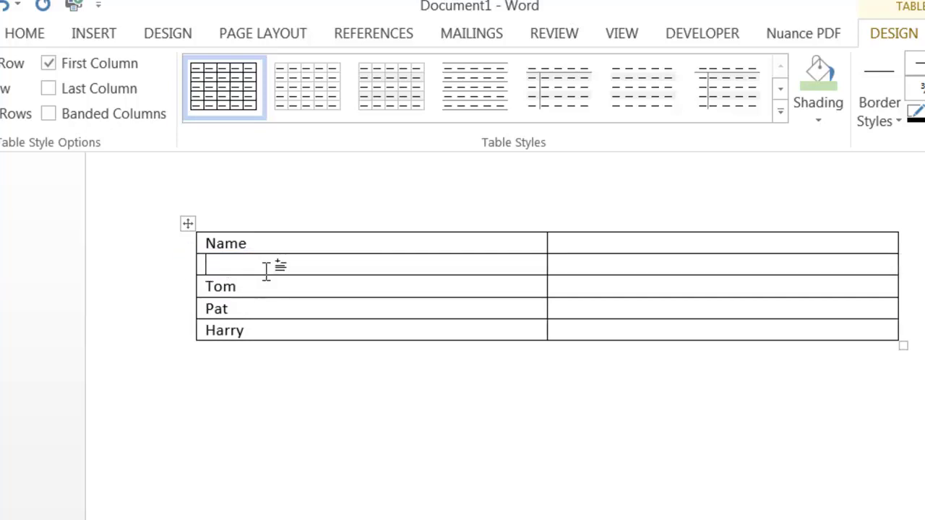
type("Mary")
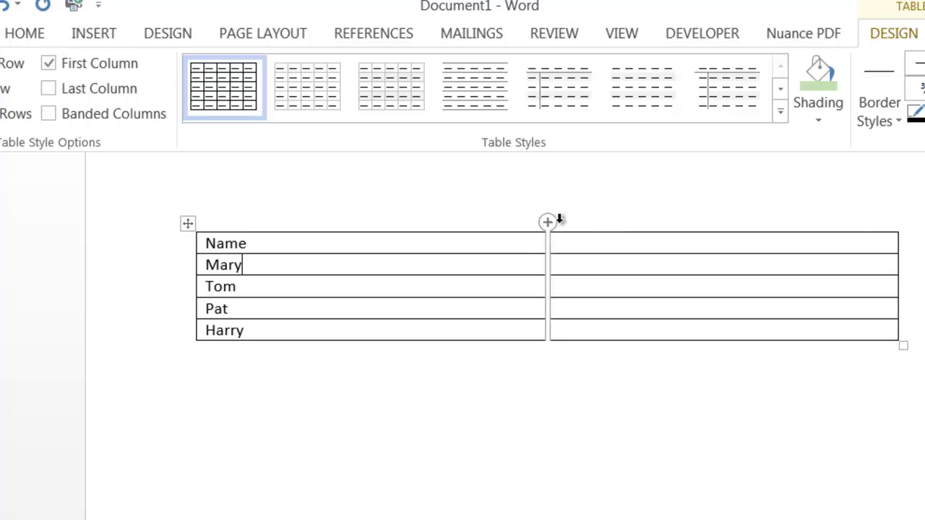
- Insert a new column between the names table's two columns
mouse_move(556, 224)
left_click(549, 222)
left_click(535, 245)
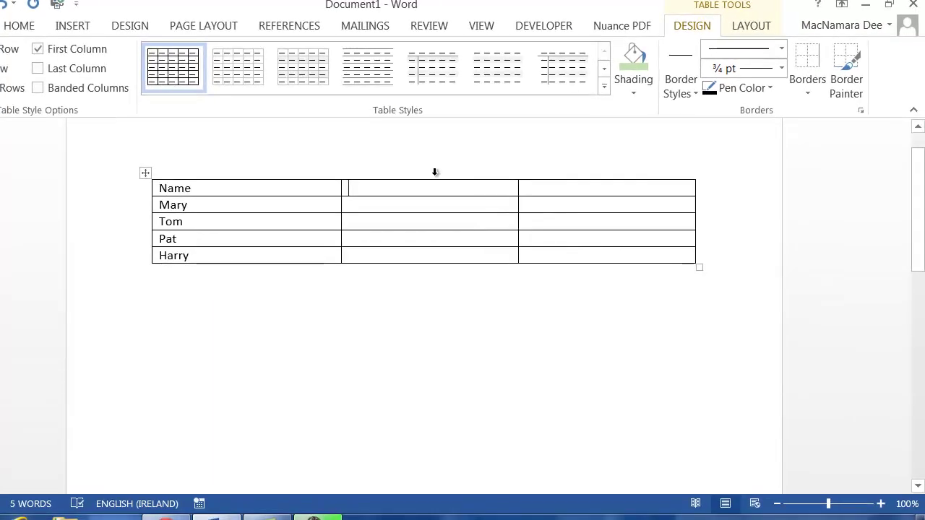
- Delete the empty middle column from the names table
left_click(435, 172)
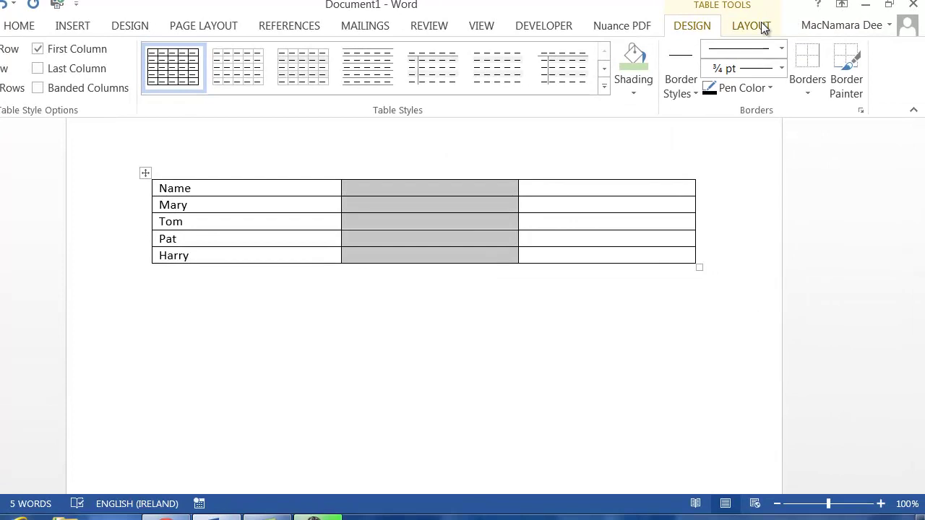
left_click(763, 28)
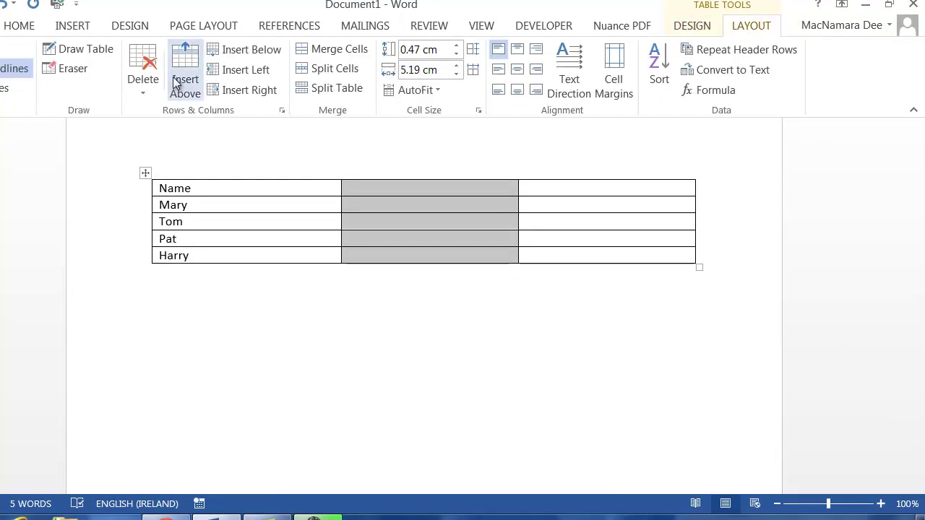
left_click(143, 91)
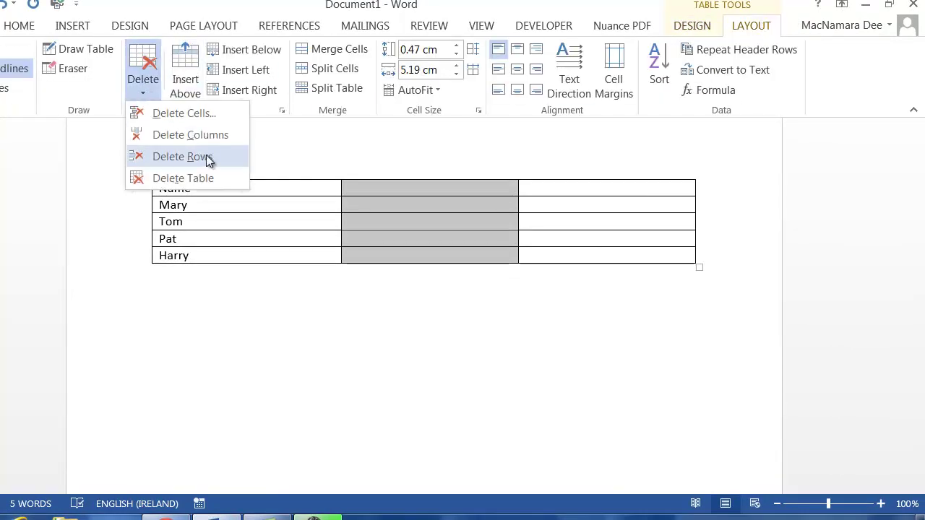
left_click(416, 174)
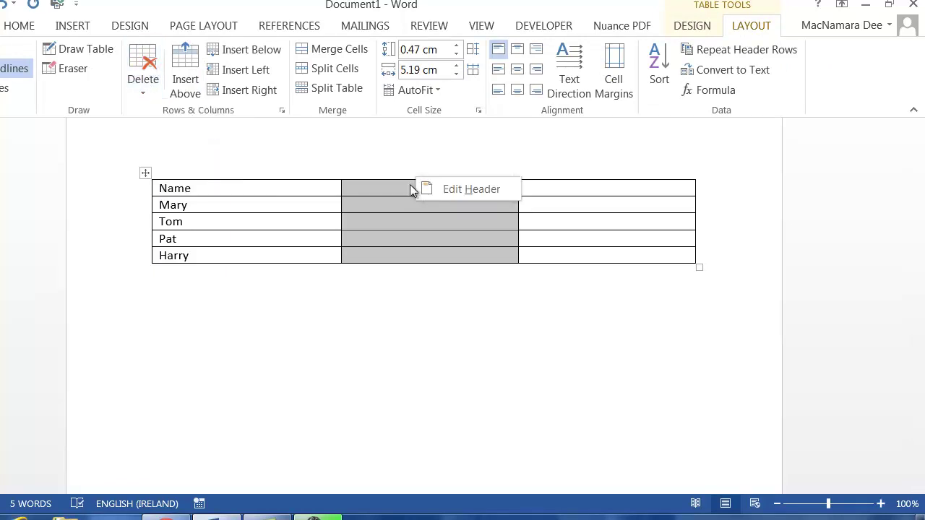
right_click(407, 185)
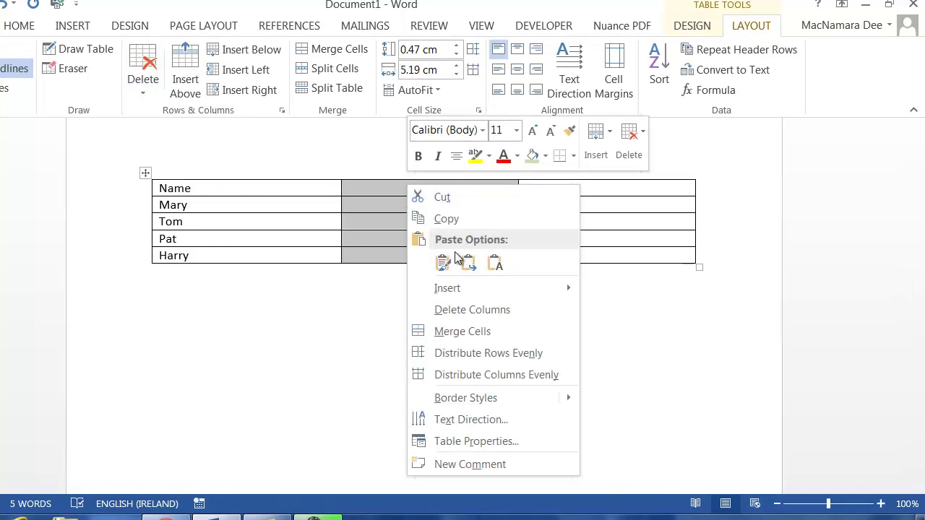
left_click(501, 312)
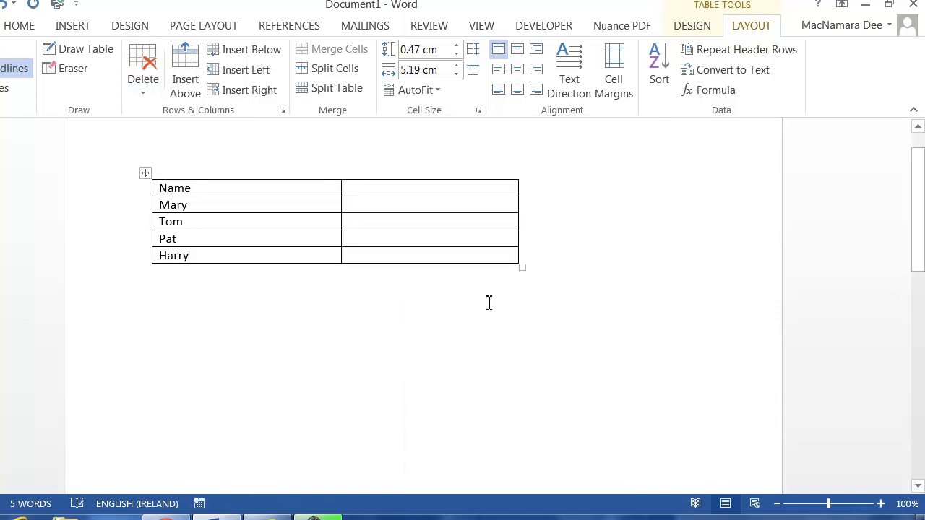